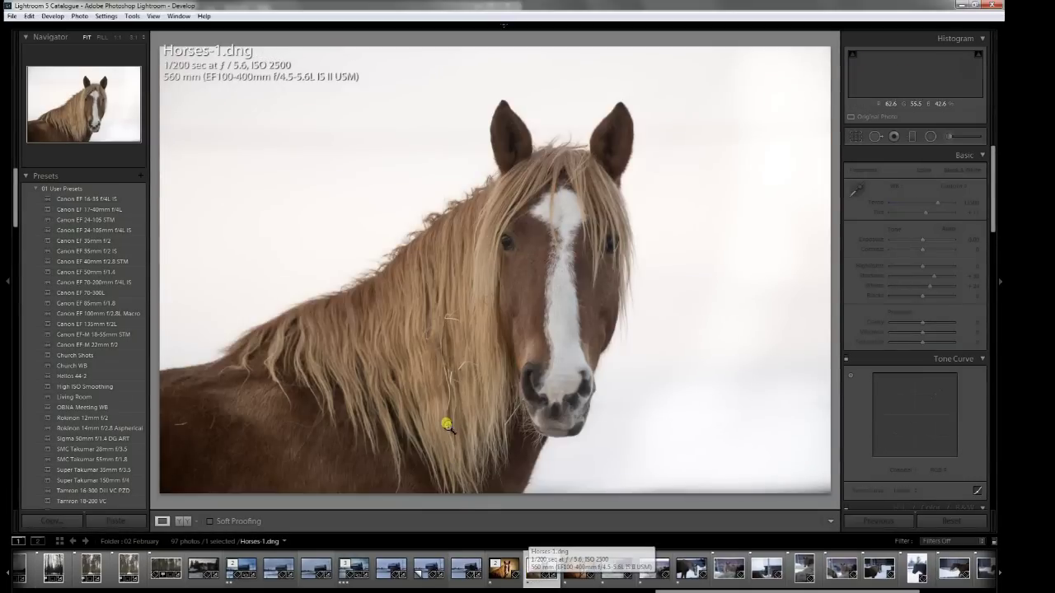
Send Horses-1.dng from Lightroom into Photoshop CC with Edit in Adobe Photoshop CC.
right_click(477, 350)
mouse_move(566, 154)
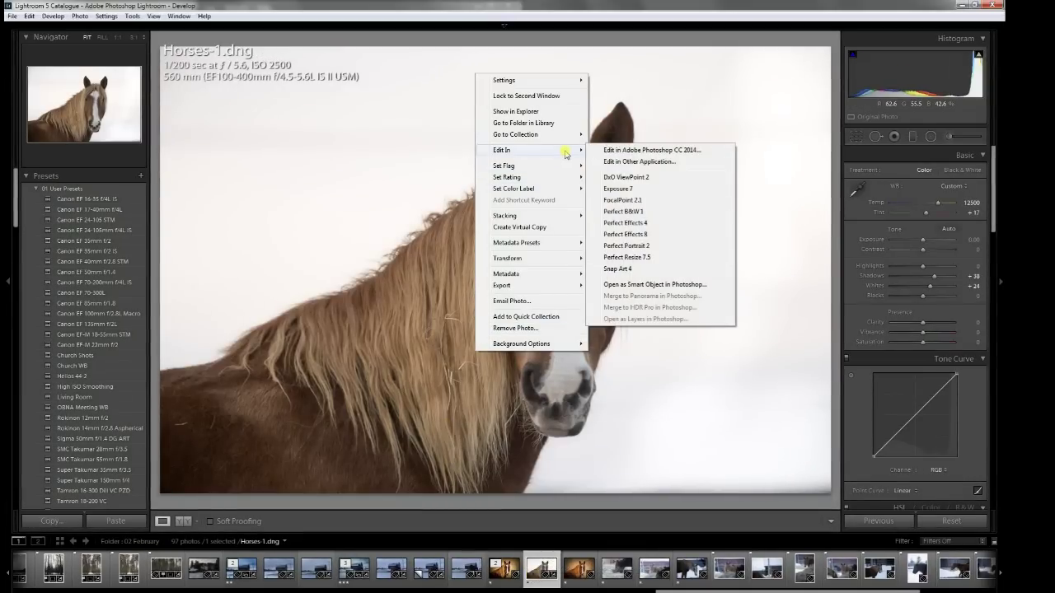
left_click(627, 148)
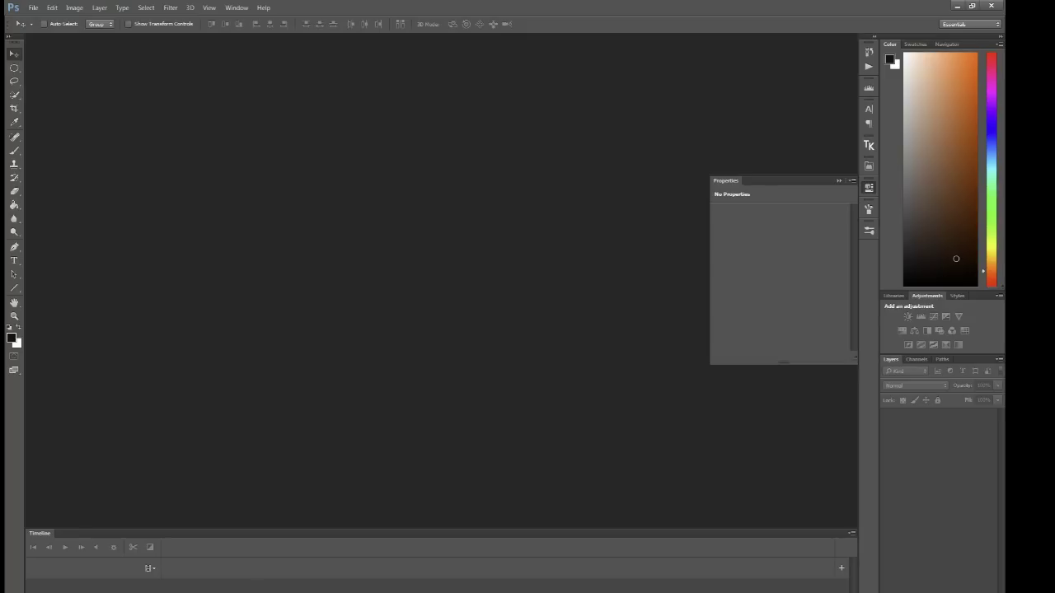
mouse_move(212, 592)
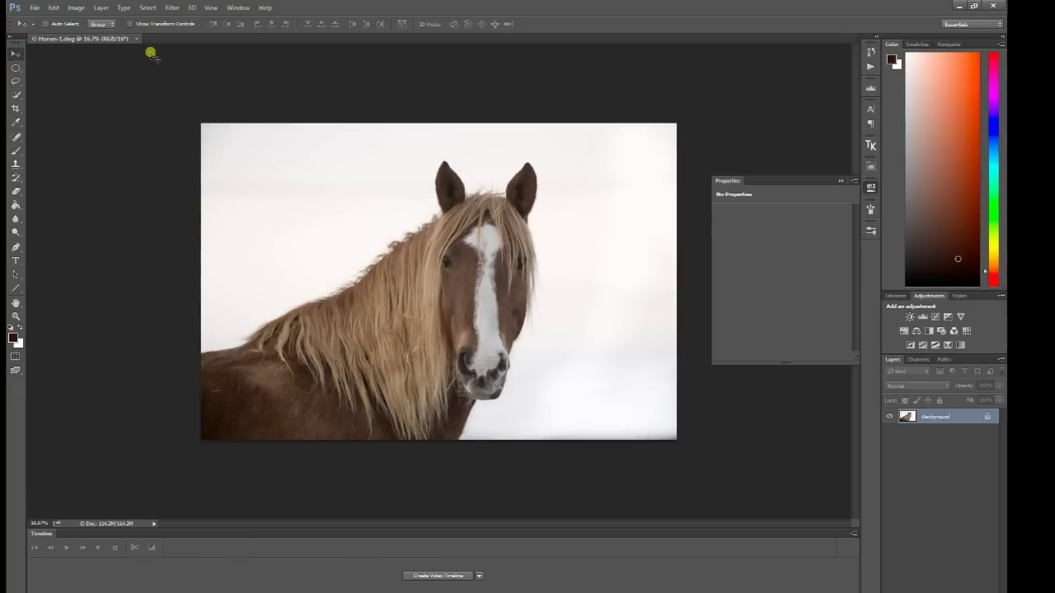
Run the Alien Skin Exposure 7 filter from the Filter menu on the horse photo.
left_click(169, 10)
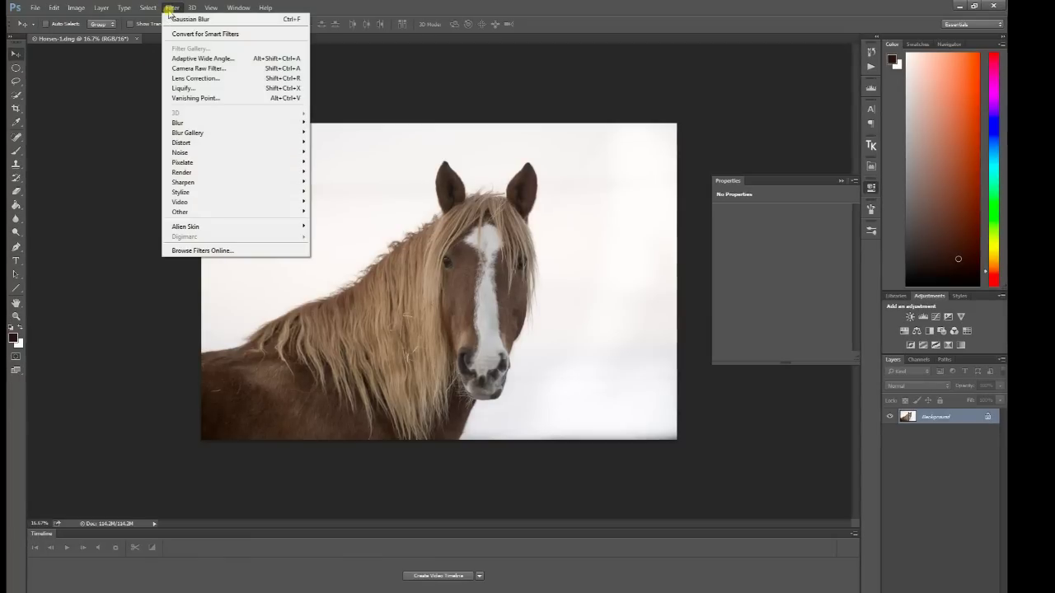
mouse_move(218, 227)
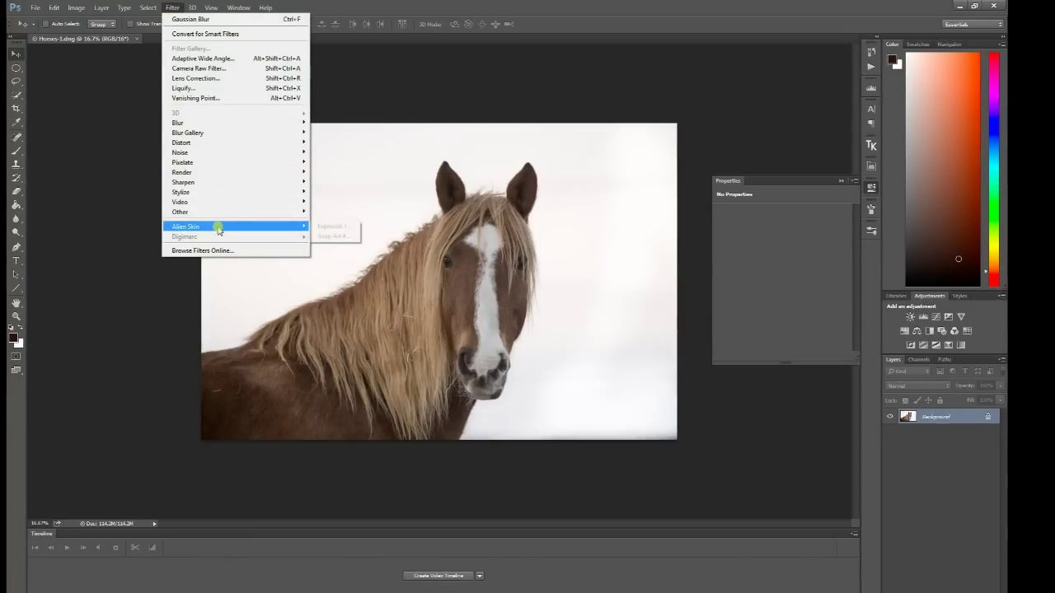
left_click(335, 227)
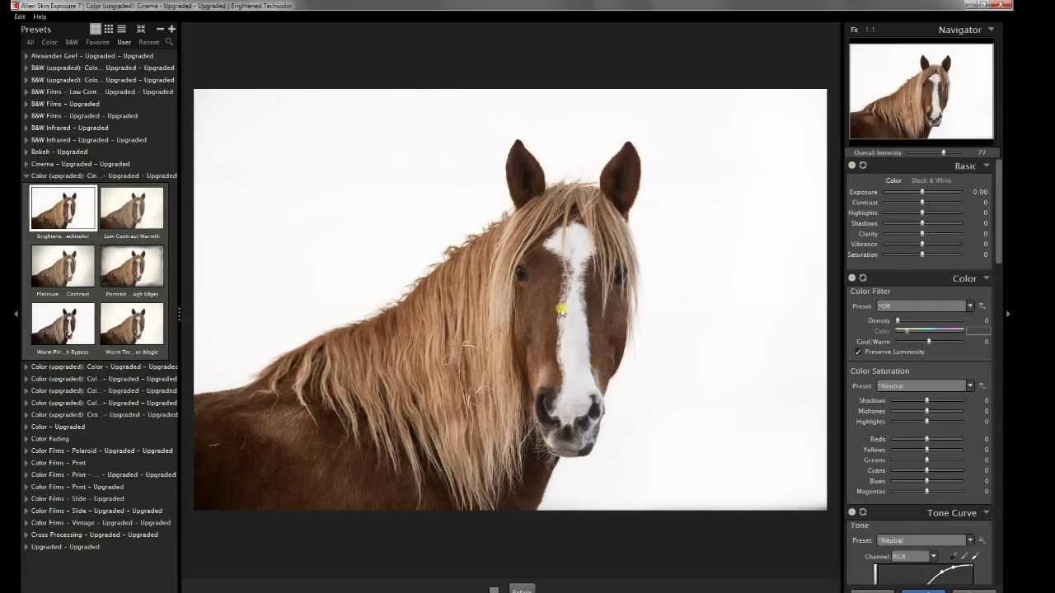
Apply the Brightened Technicolor cinema preset in Exposure 7 and render it back as a new layer.
left_click_drag(1007, 214, 1012, 512)
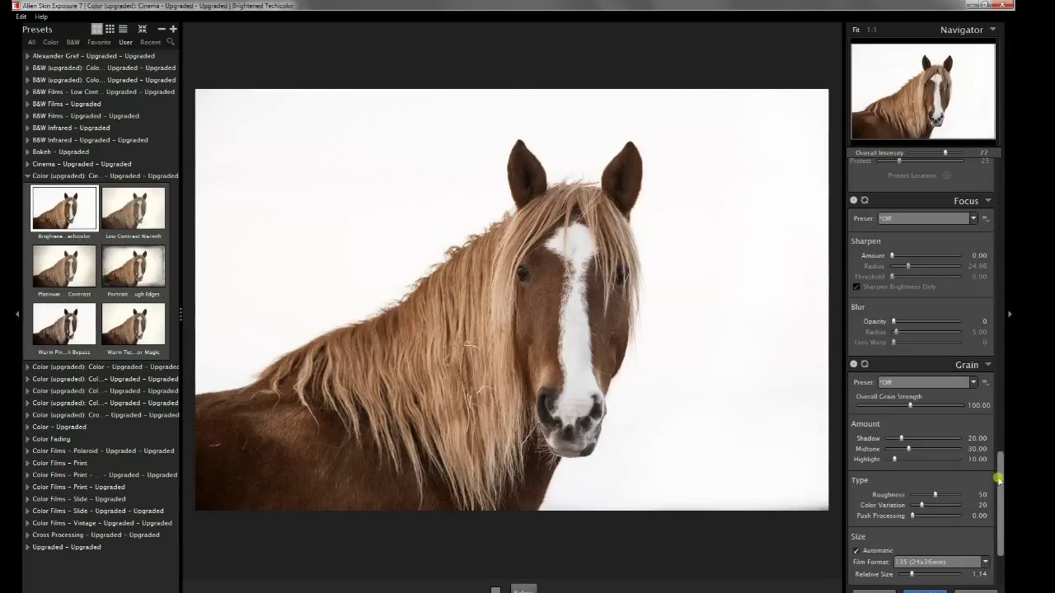
left_click_drag(995, 480, 1014, 236)
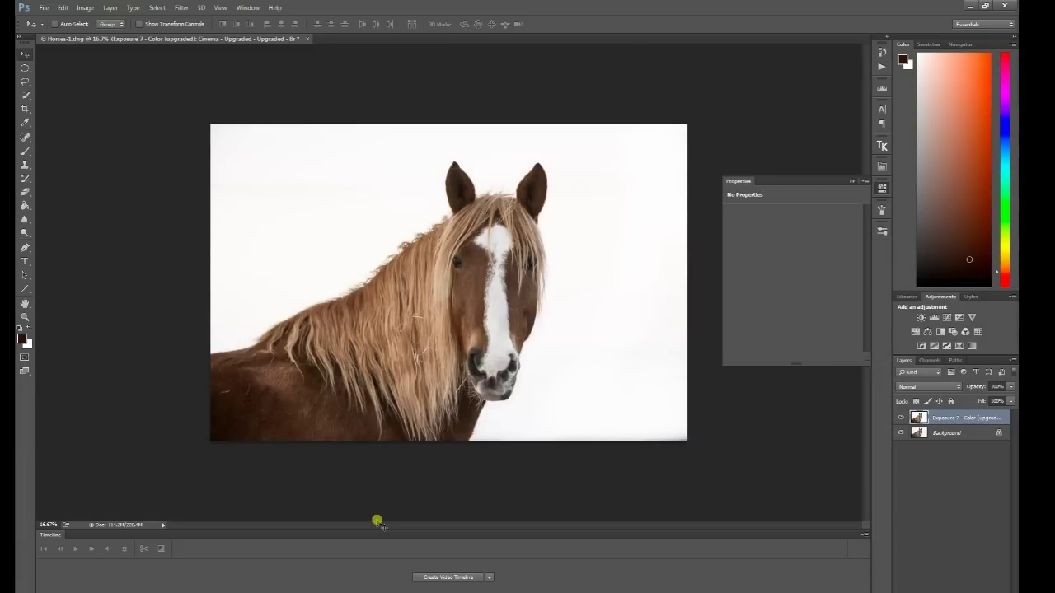
left_click(903, 418)
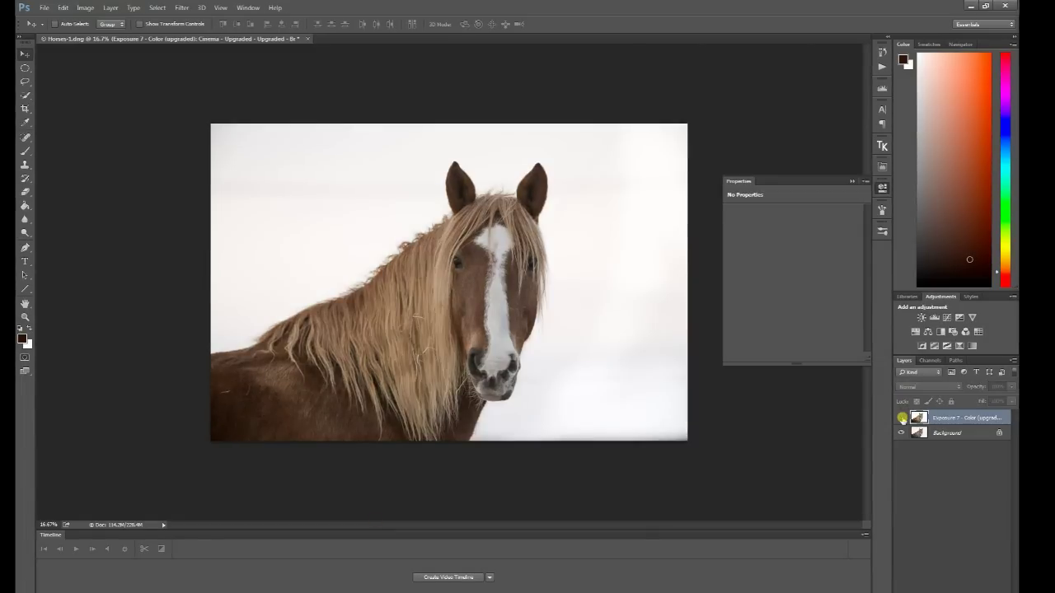
left_click(903, 419)
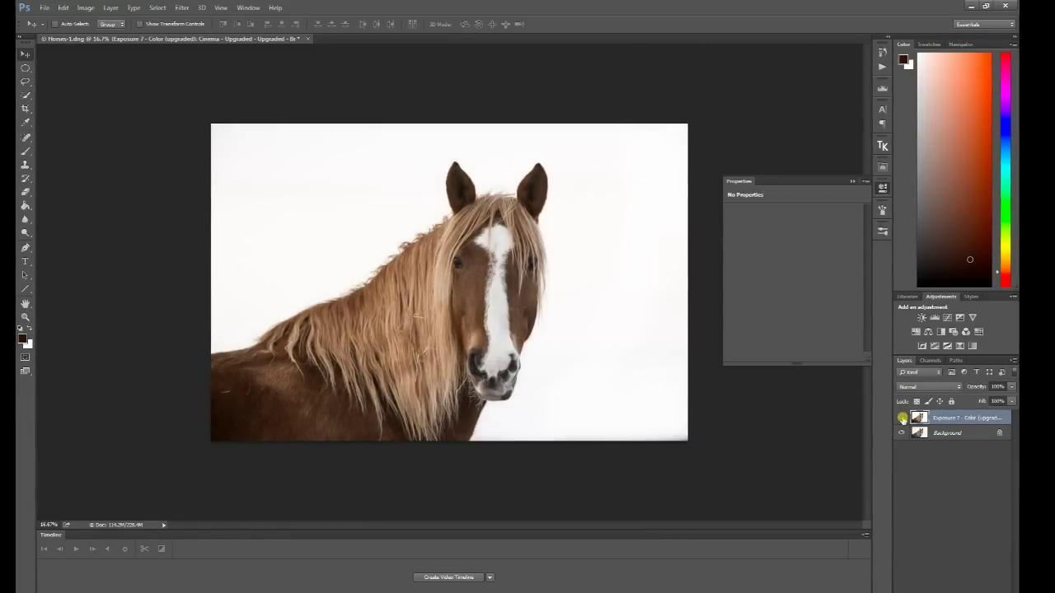
left_click(903, 419)
left_click(902, 418)
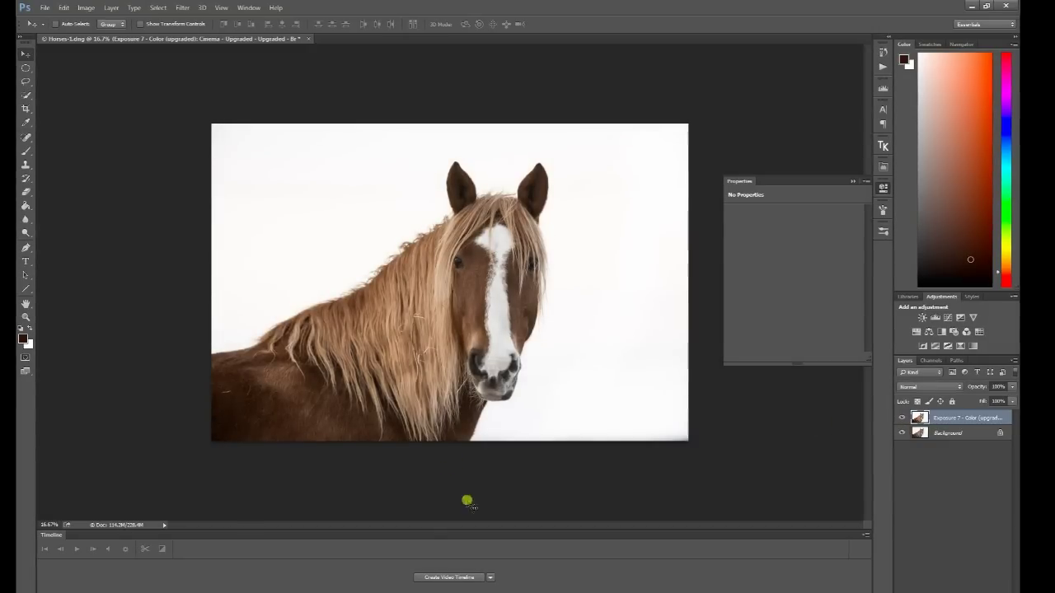
left_click(904, 419)
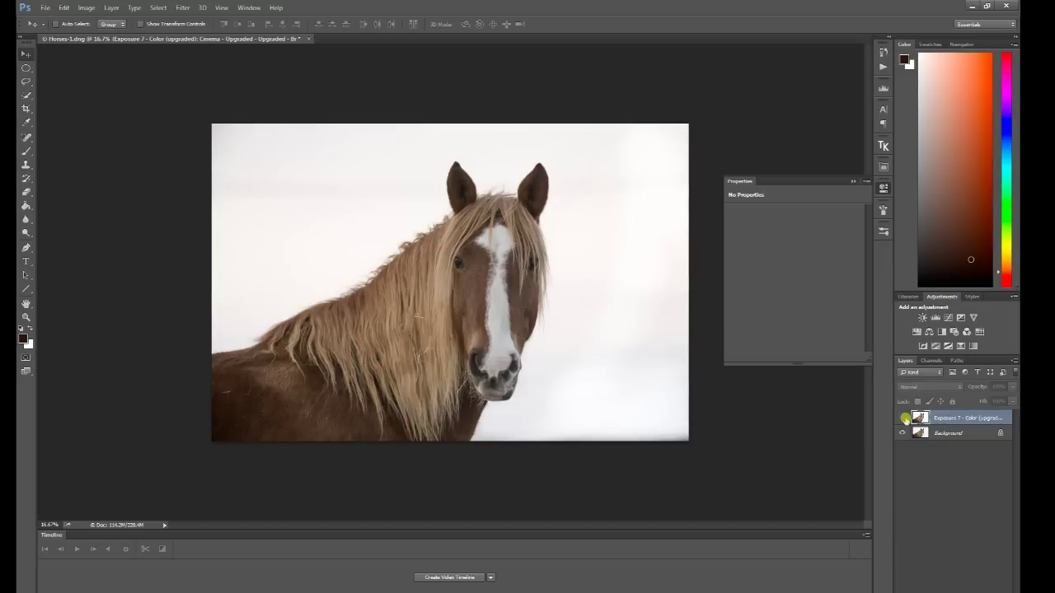
left_click(903, 419)
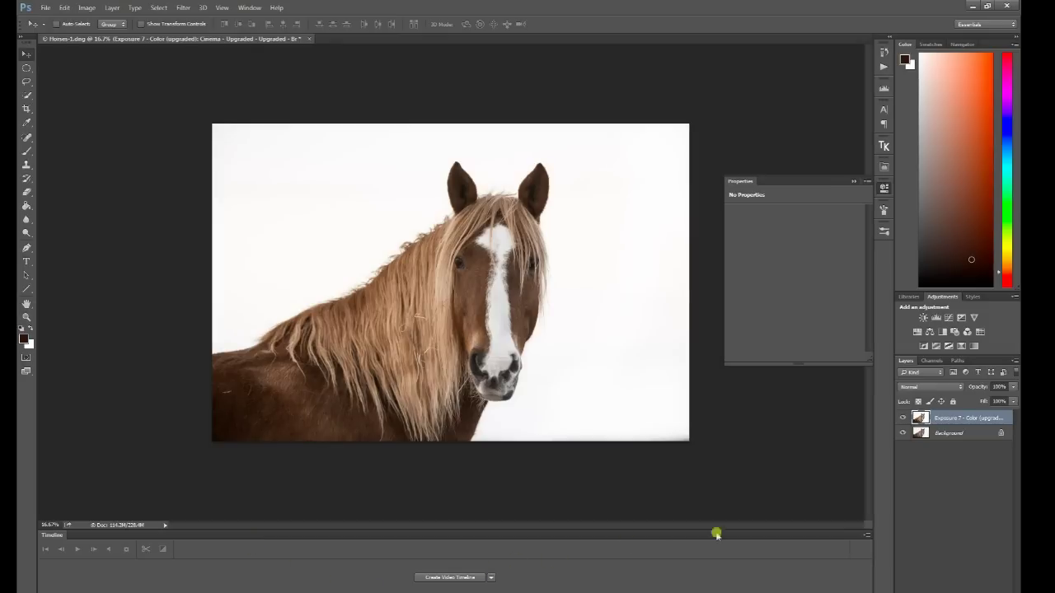
left_click(26, 98)
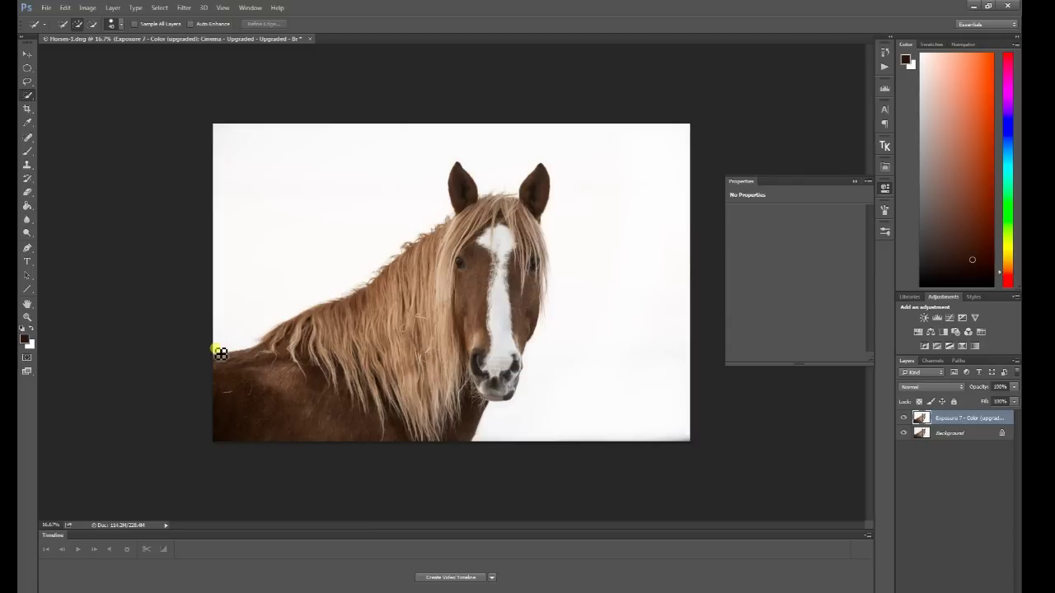
Quick-select the white snowy background around the horse's mane, ears and neck.
mouse_move(220, 353)
left_mouse_down()
mouse_move(414, 207)
mouse_move(453, 153)
mouse_move(506, 162)
mouse_move(579, 135)
mouse_move(631, 271)
mouse_move(634, 408)
mouse_move(604, 476)
mouse_move(575, 480)
mouse_move(631, 398)
mouse_move(511, 362)
mouse_move(337, 373)
left_mouse_up()
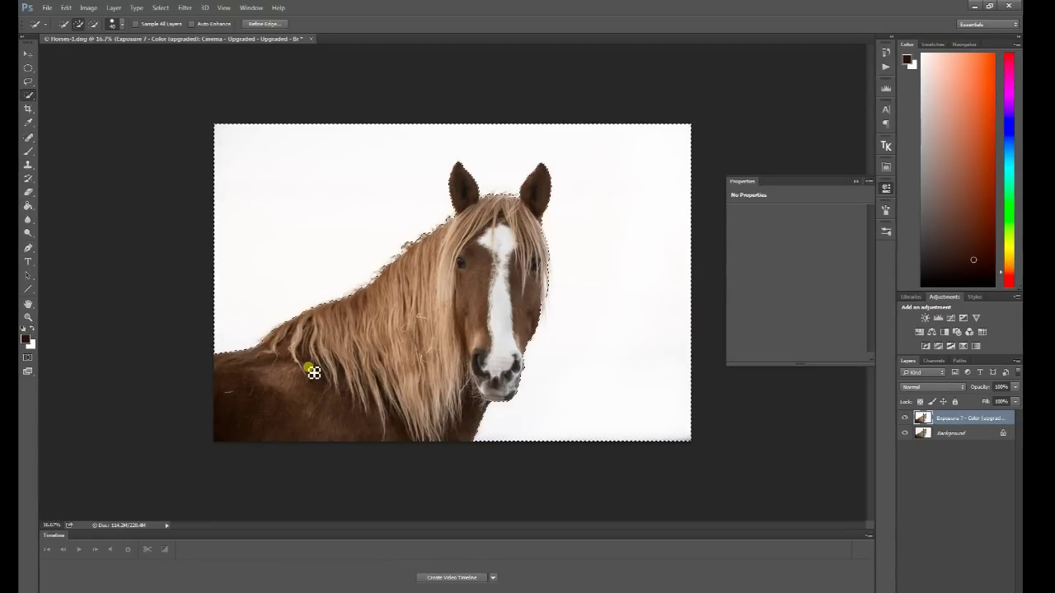
right_click(386, 324)
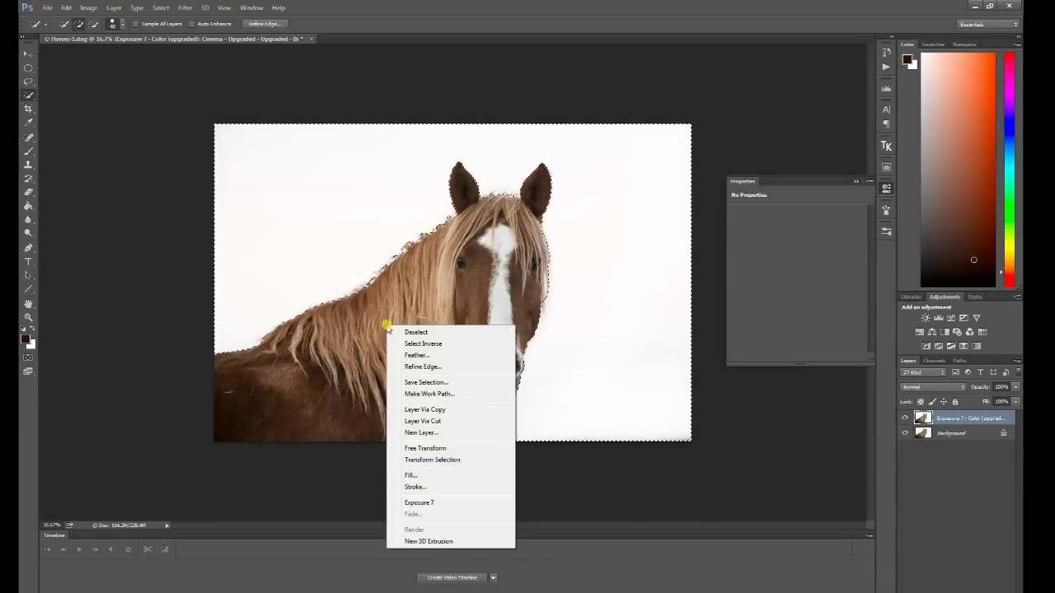
Refine the edge along the mane, head and neck, outputting a new layer with layer mask.
left_click(437, 366)
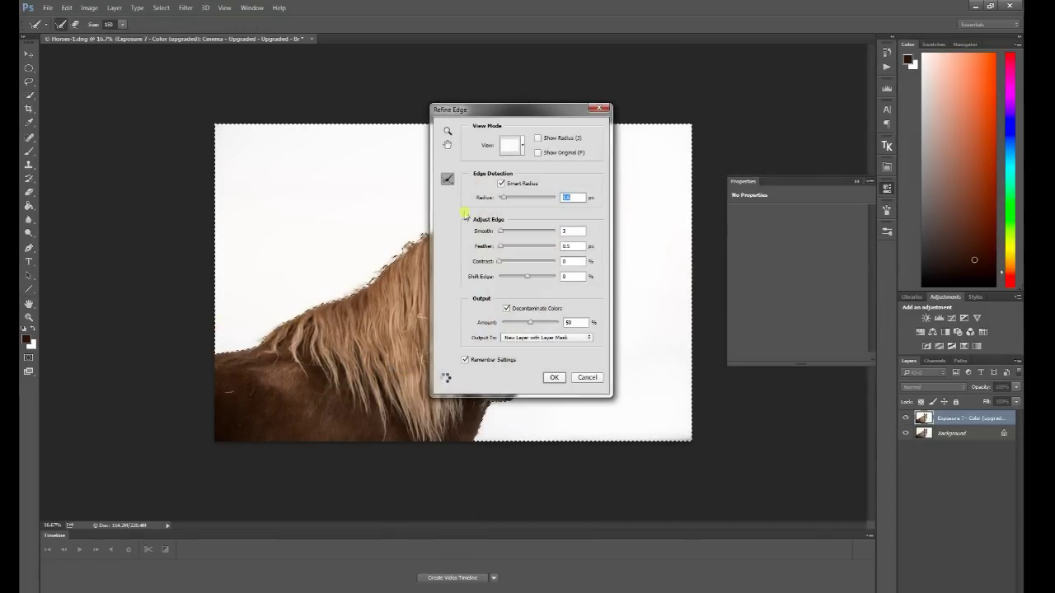
left_click_drag(537, 108, 771, 233)
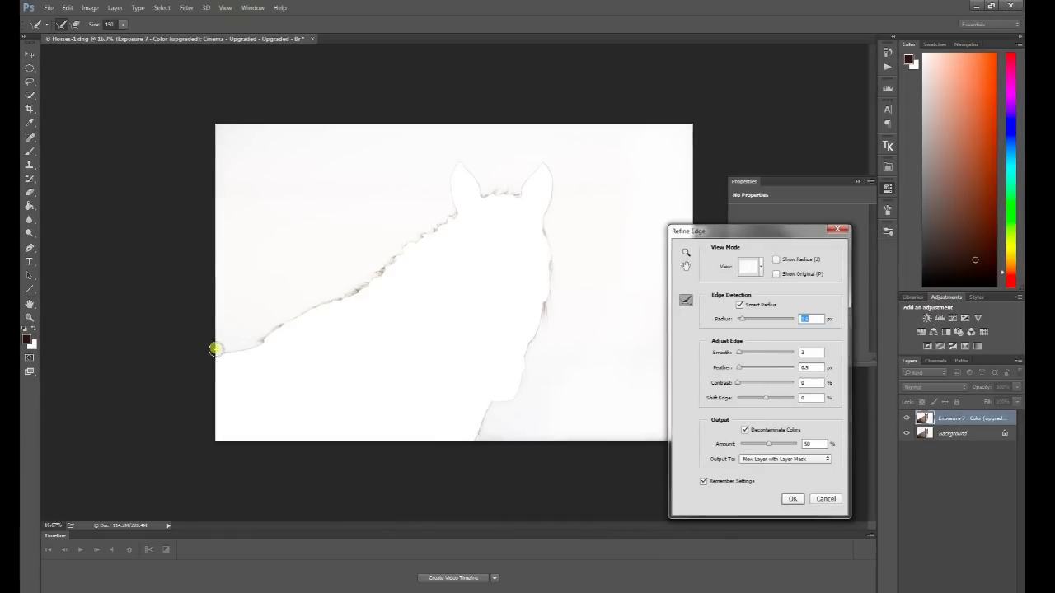
mouse_move(278, 322)
left_mouse_down()
mouse_move(370, 286)
mouse_move(458, 210)
mouse_move(447, 181)
mouse_move(489, 177)
mouse_move(524, 194)
mouse_move(557, 181)
mouse_move(546, 330)
left_mouse_up()
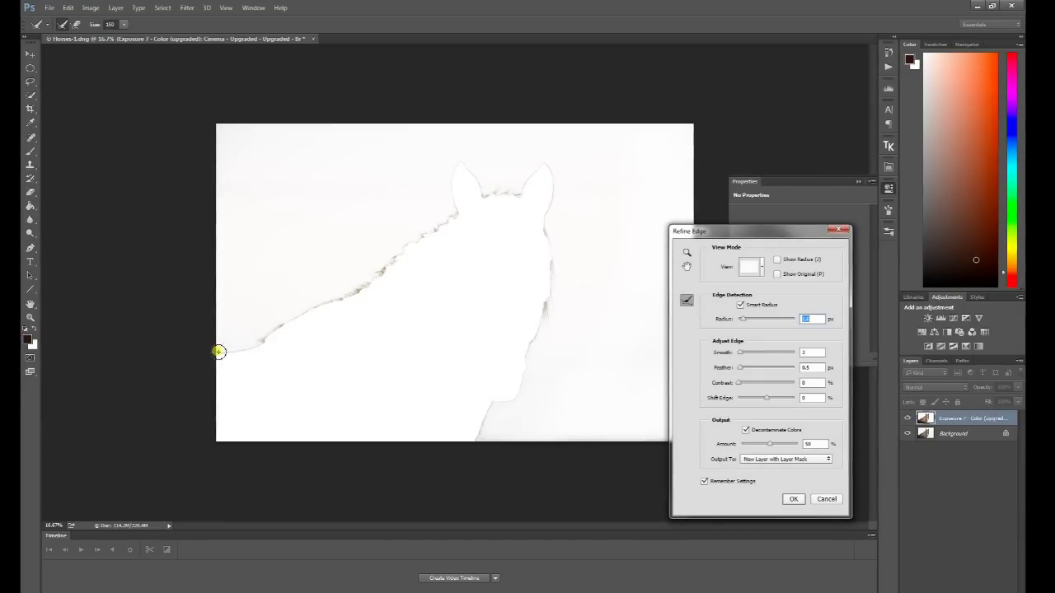
mouse_move(221, 349)
left_mouse_down()
mouse_move(353, 287)
mouse_move(489, 191)
mouse_move(521, 193)
left_mouse_up()
mouse_move(551, 231)
left_mouse_down()
mouse_move(555, 303)
mouse_move(534, 357)
left_mouse_up()
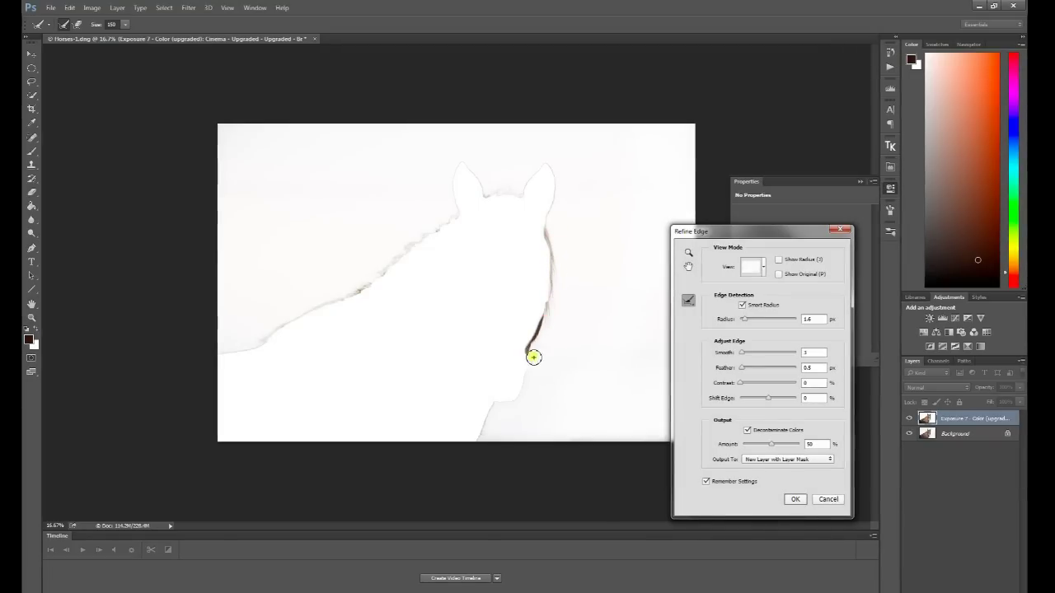
left_click(549, 305)
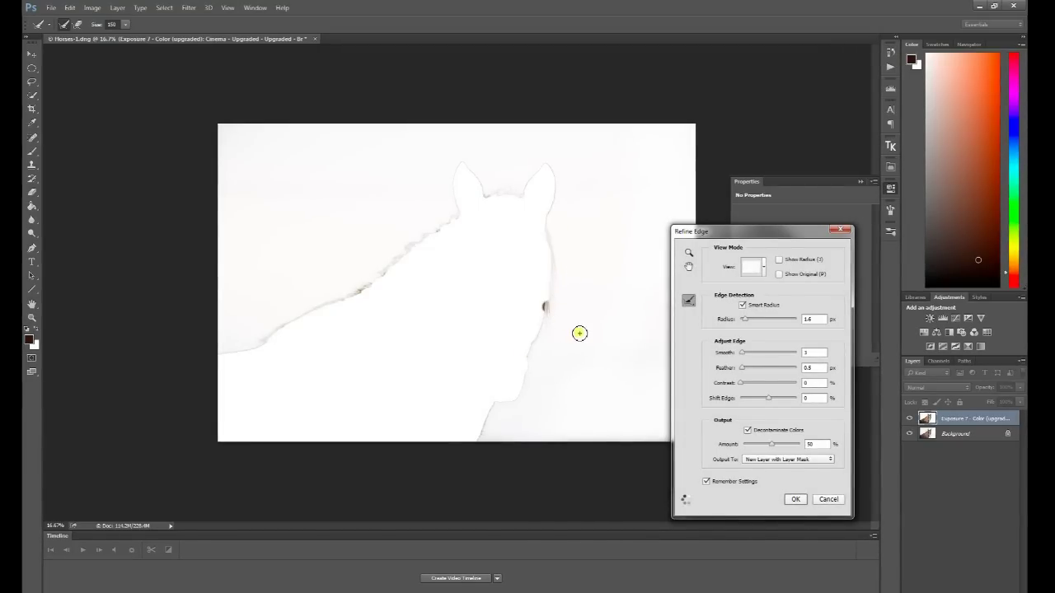
mouse_move(377, 242)
left_mouse_down()
mouse_move(341, 314)
mouse_move(331, 306)
mouse_move(360, 284)
mouse_move(355, 308)
mouse_move(433, 221)
mouse_move(440, 228)
mouse_move(411, 256)
left_mouse_up()
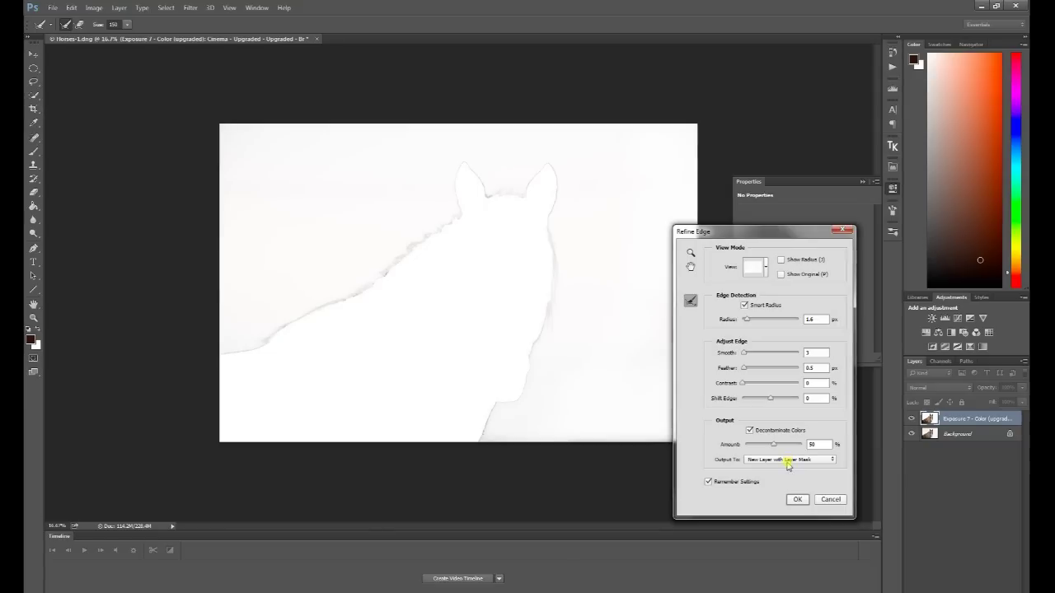
left_click(798, 500)
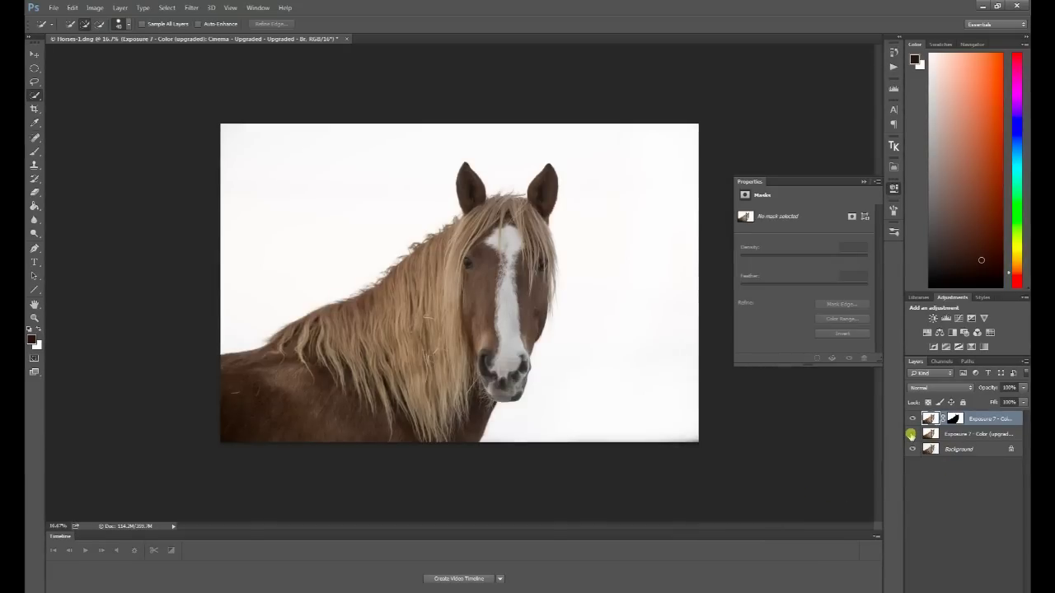
Compare the toned Exposure 7 layer, then load the horse mask as a selection.
left_click(911, 435)
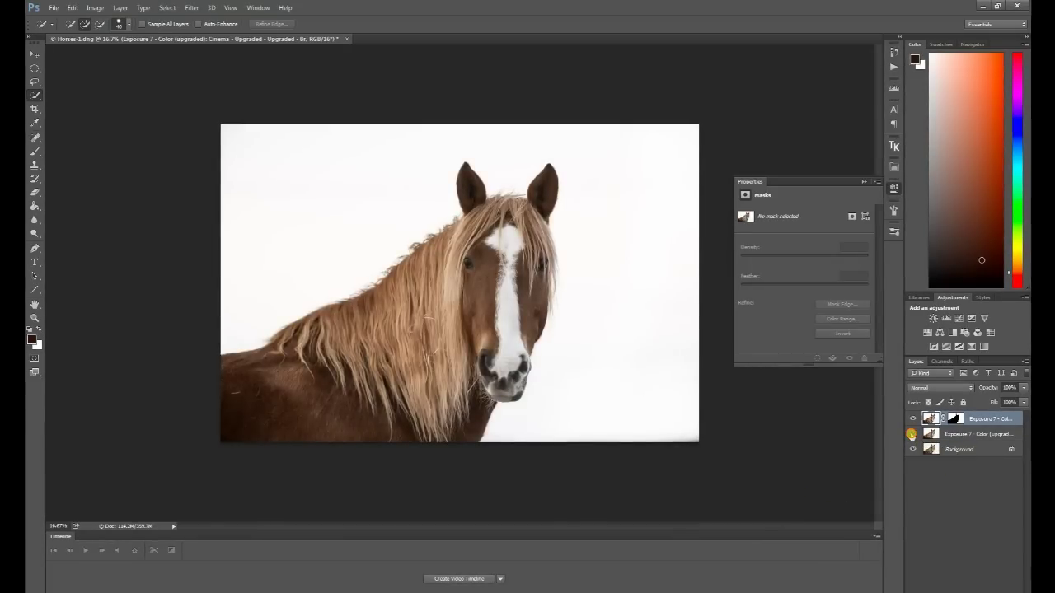
left_click(911, 434)
left_click(954, 419, "ctrl")
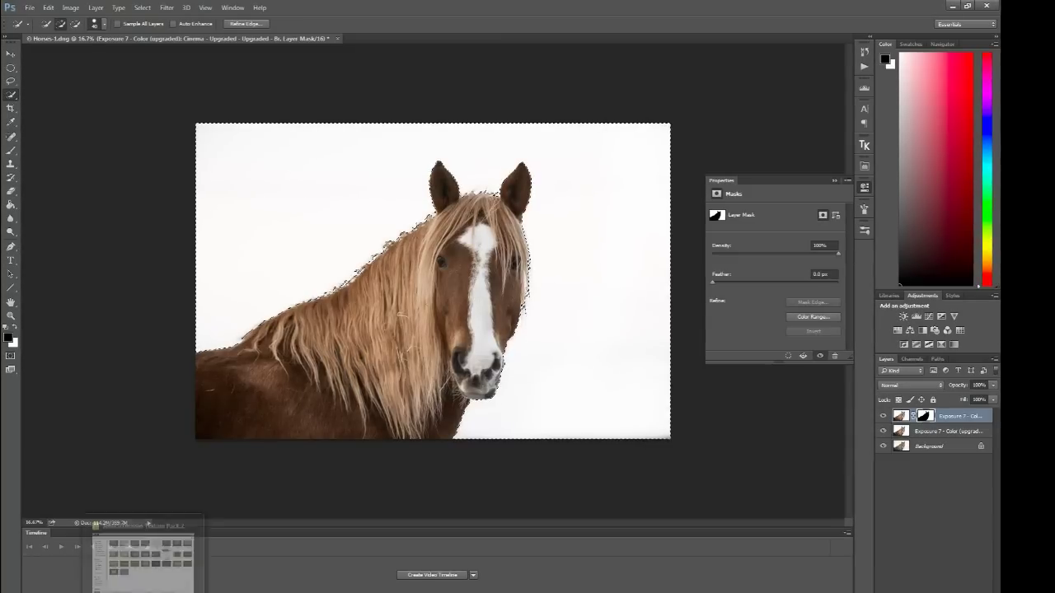
Place Felt.jpg from Jessica Drossin Texture Pack 2 onto the horse canvas.
left_click(145, 556)
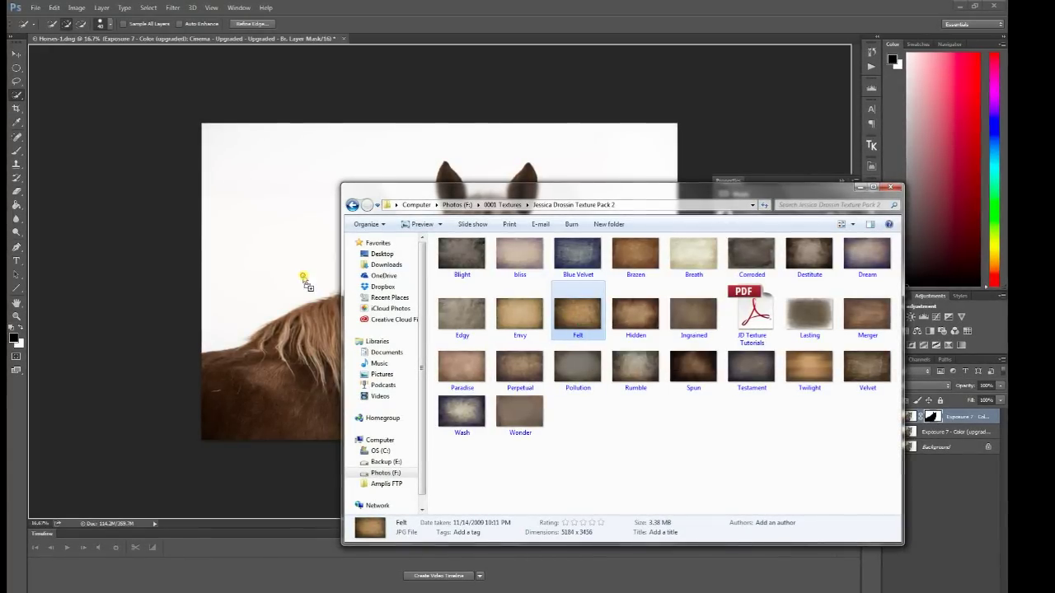
left_click(263, 282)
left_click_drag(193, 378, 154, 346)
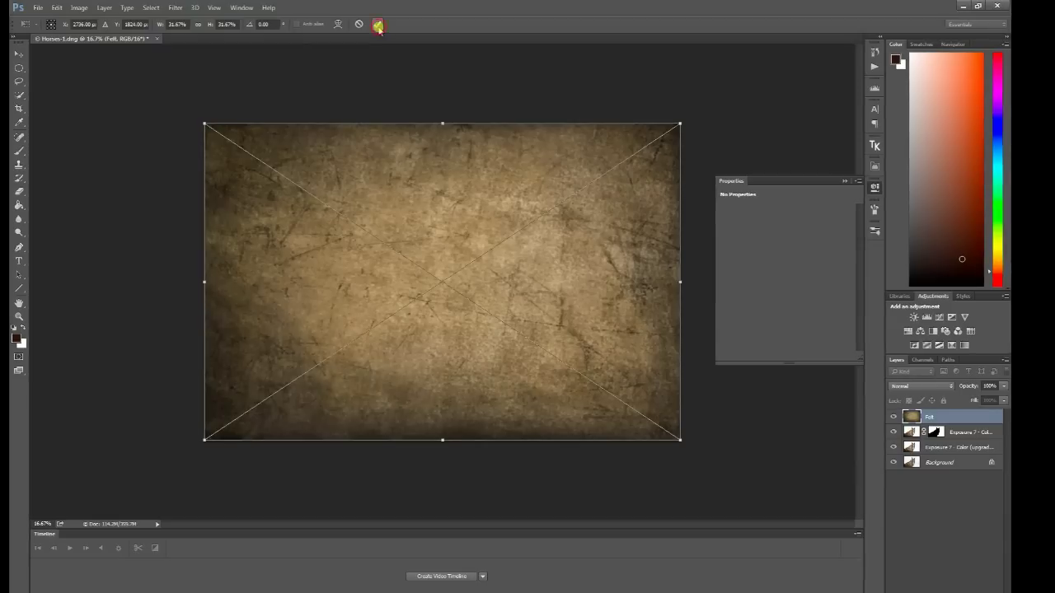
Commit the Felt placement and load the Exposure 7 layer mask as a selection.
key("Return")
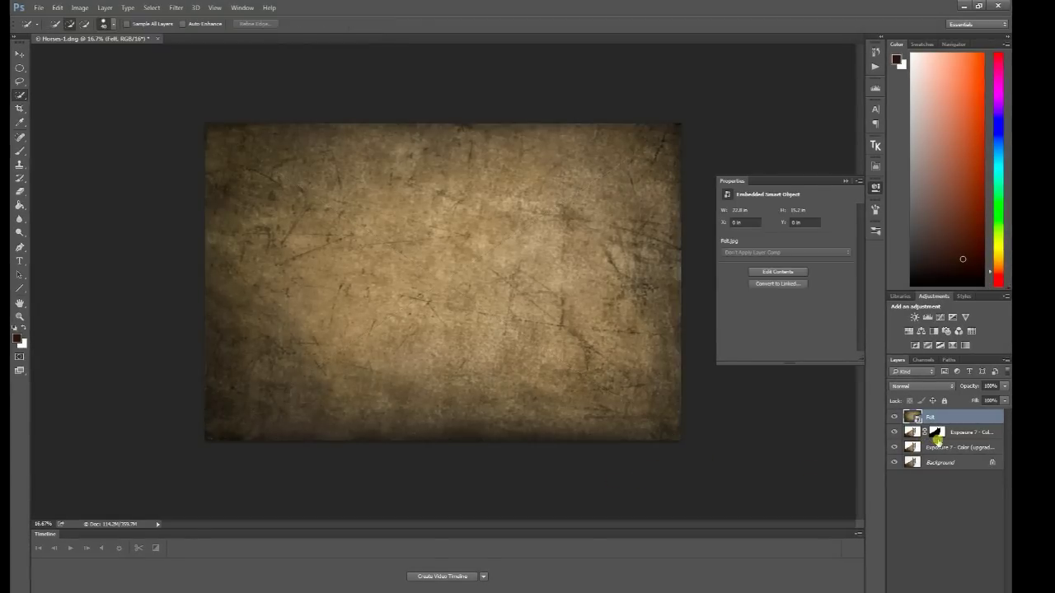
left_click(937, 435)
left_click(152, 8)
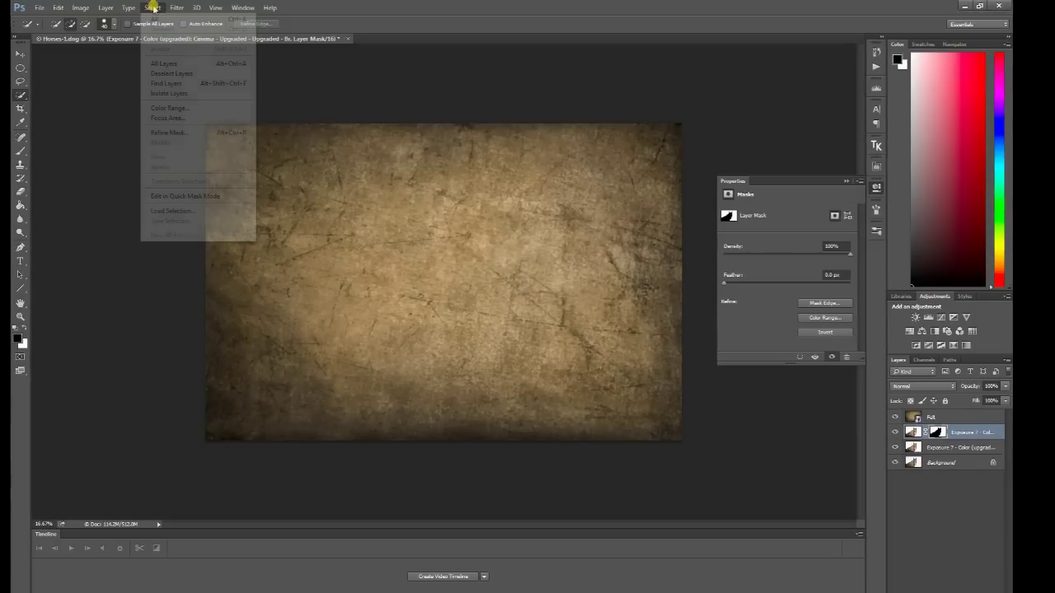
left_click(153, 7)
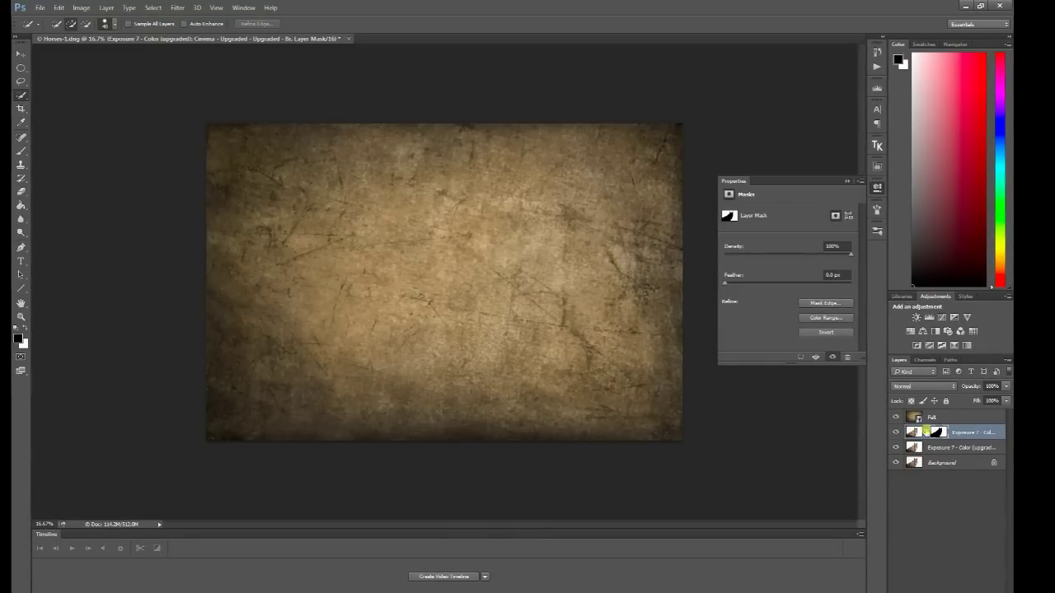
right_click(942, 434)
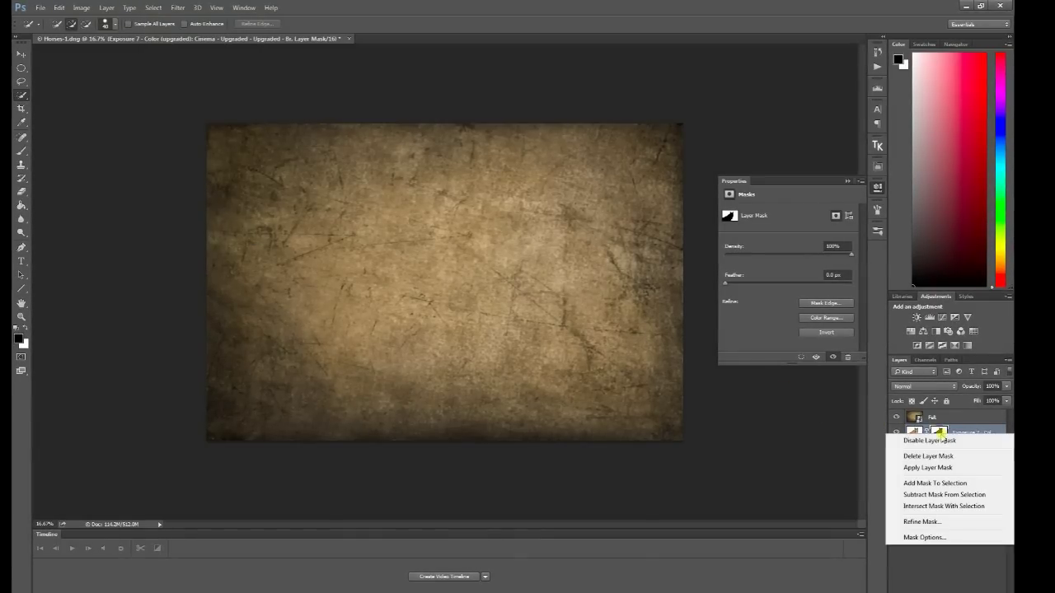
left_click(961, 483)
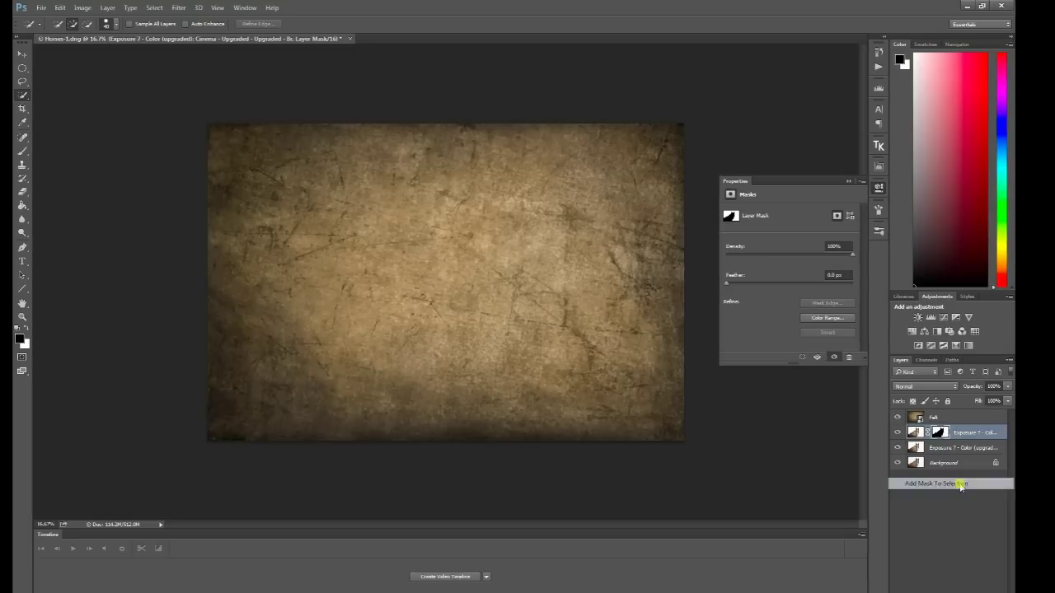
Add a layer mask to the Felt layer so it covers only the background.
left_click(936, 418)
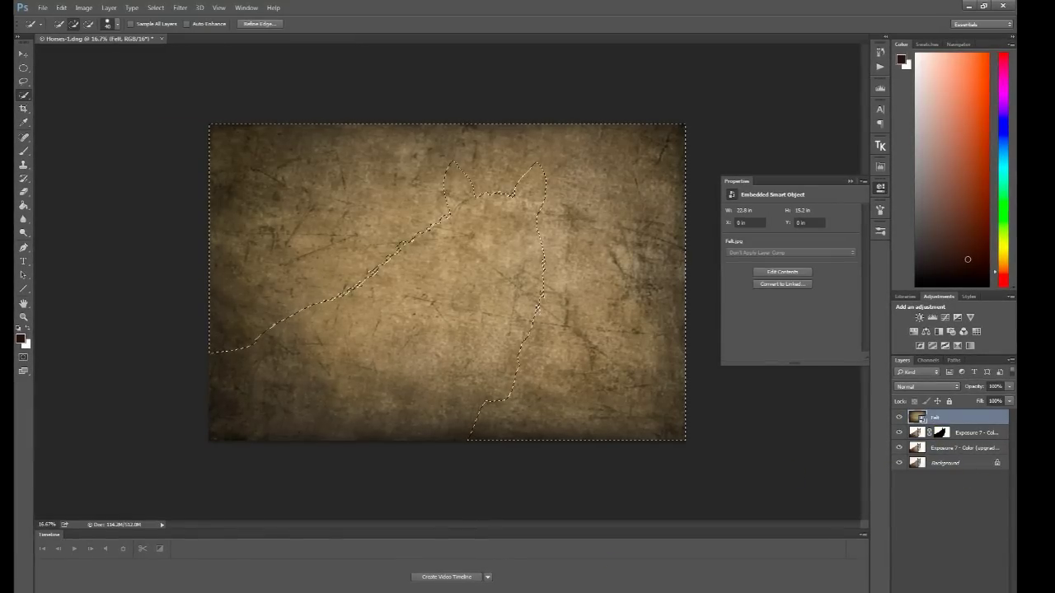
key("ctrl+shift+m")
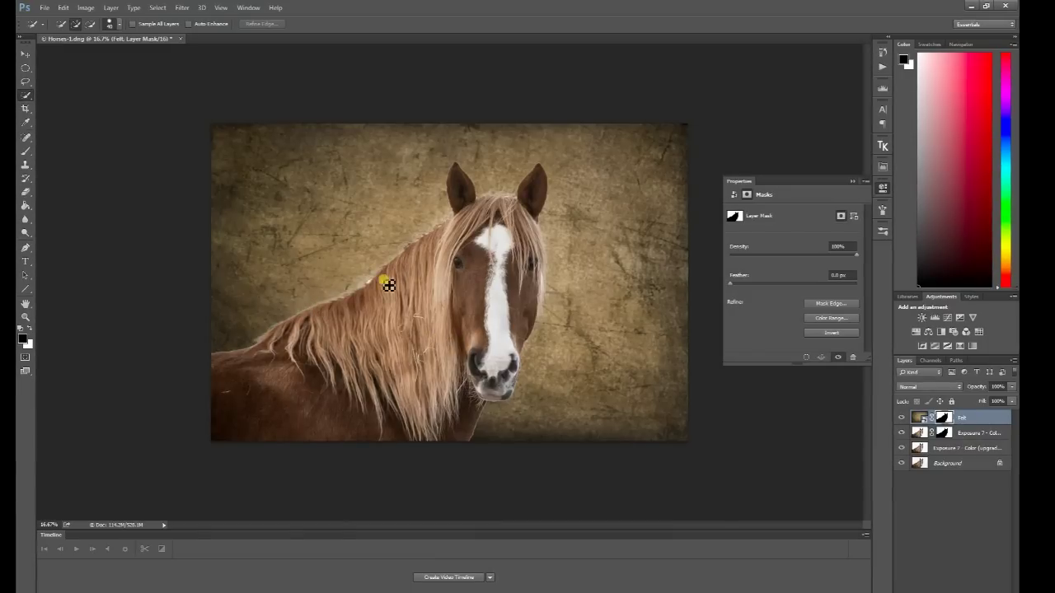
key("ctrl+plus")
key("ctrl+plus")
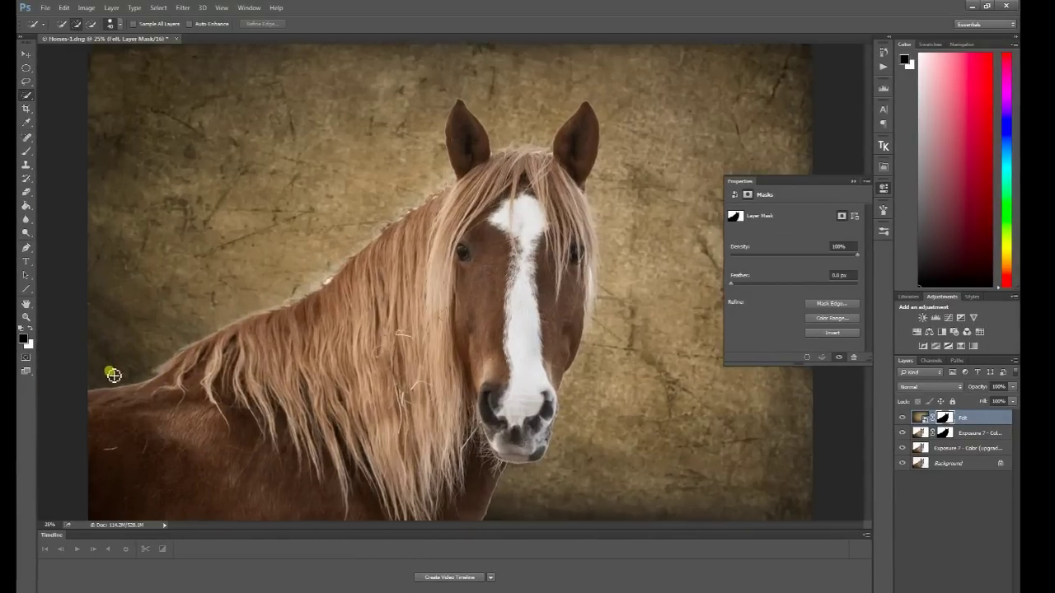
key("ctrl+minus")
key("ctrl+minus")
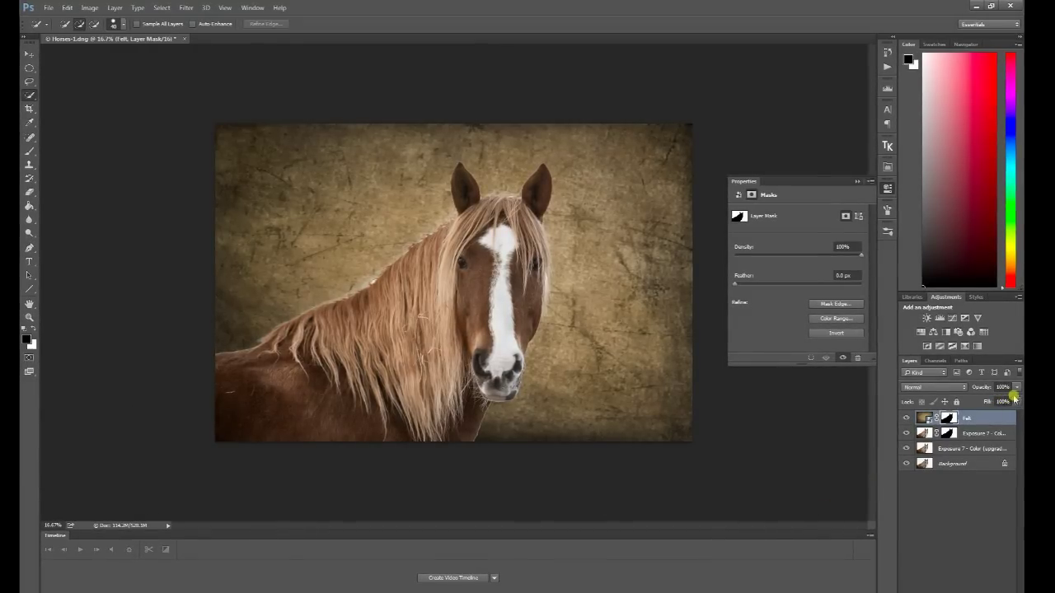
Drop the Felt texture layer's opacity to 85% to lighten the grunge backdrop.
left_click_drag(1011, 403, 1010, 404)
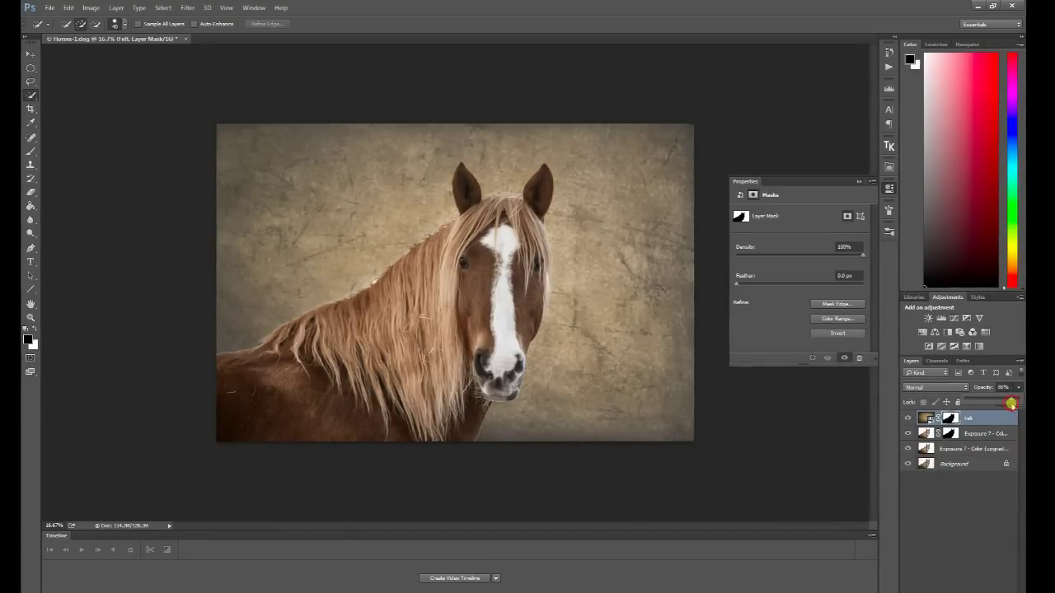
left_click_drag(1012, 404, 1012, 405)
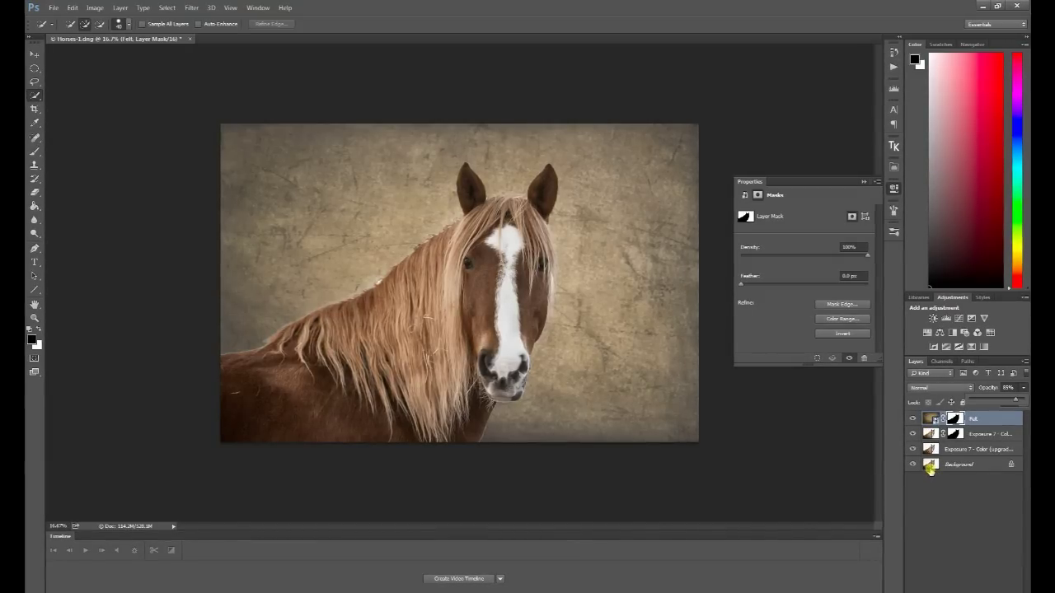
Stamp visible layers into a new Layer 1, keeping the Felt and Exposure 7 layers visible.
left_click(930, 418)
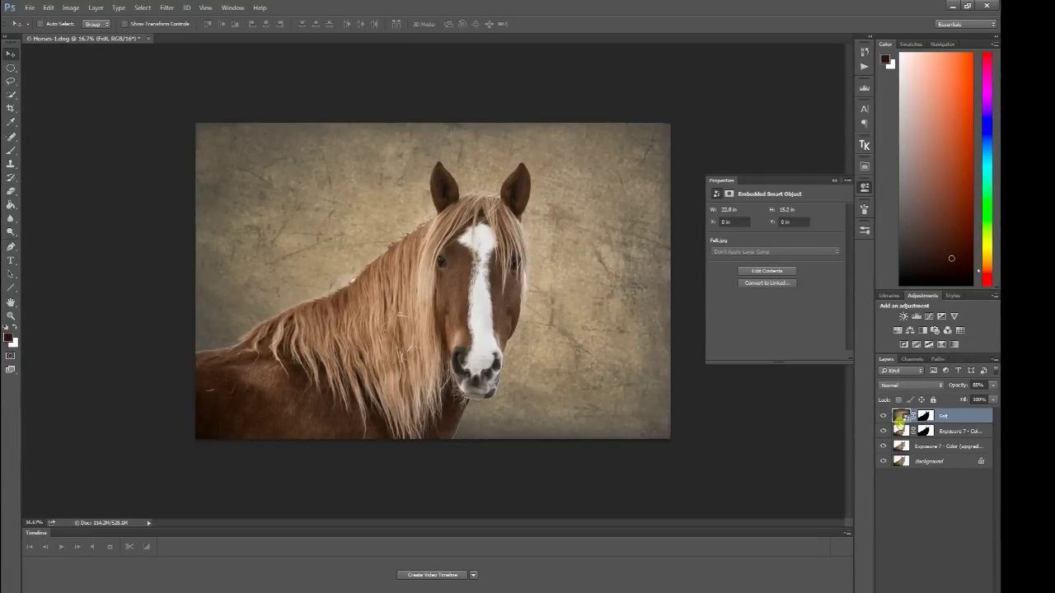
key("ctrl+shift+alt+e")
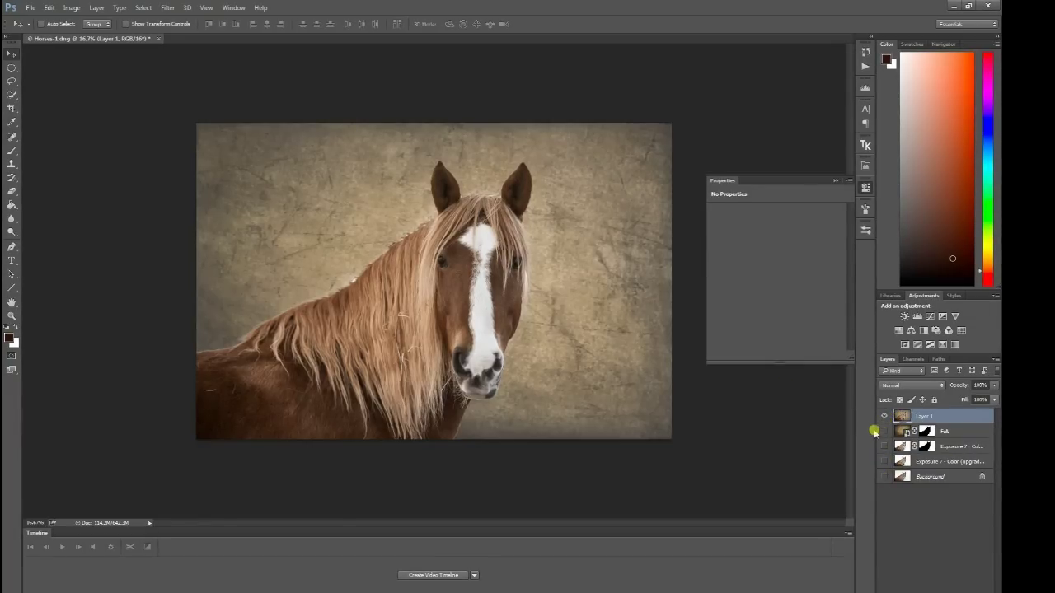
left_click(885, 417)
left_click(885, 417)
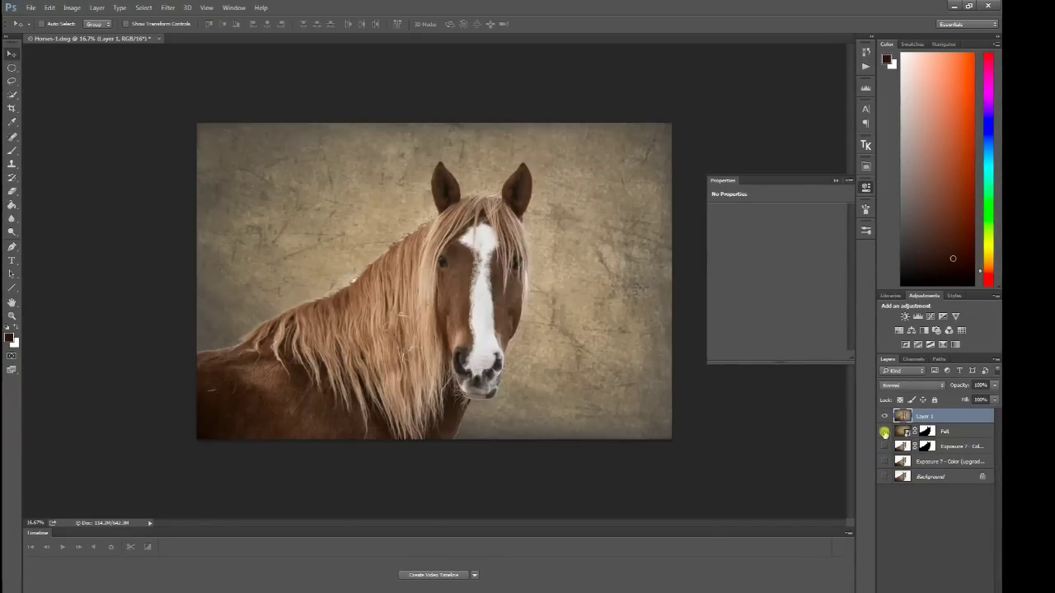
left_click_drag(884, 432, 884, 464)
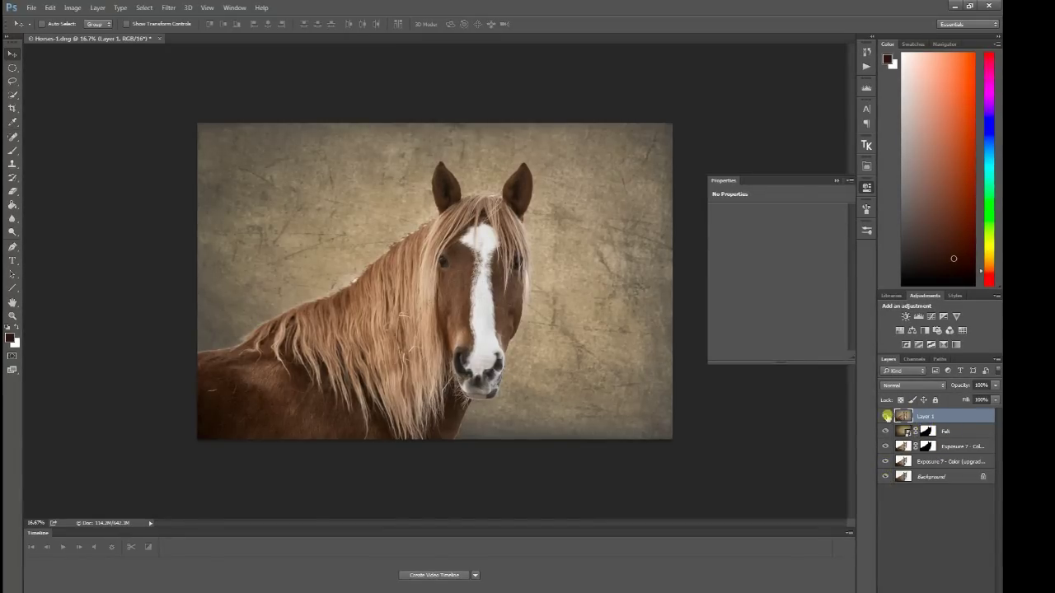
Open the merged Layer 1 in Alien Skin Snap Art 4.
left_click(169, 7)
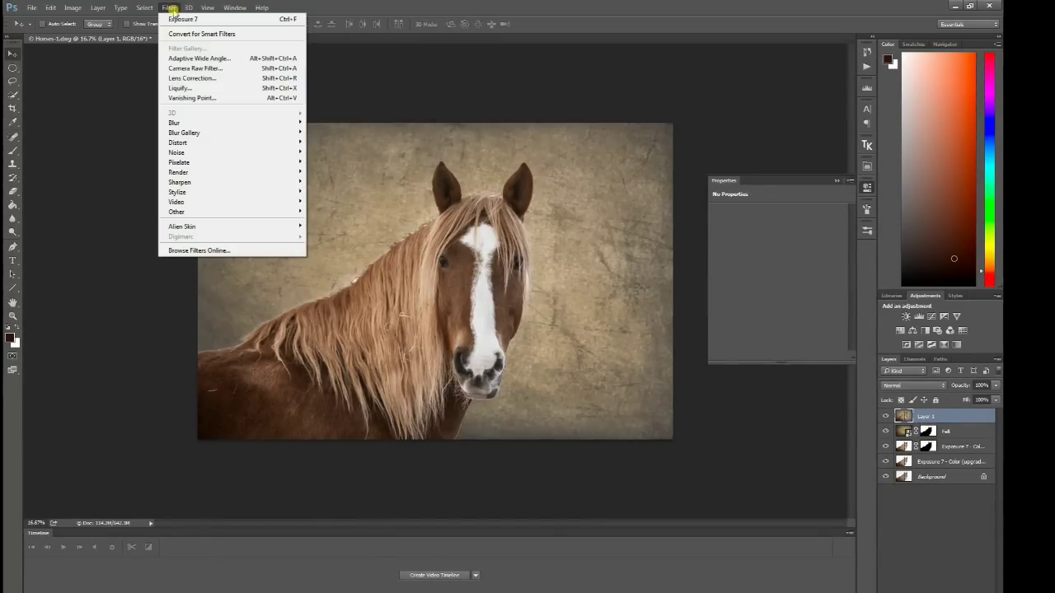
mouse_move(254, 230)
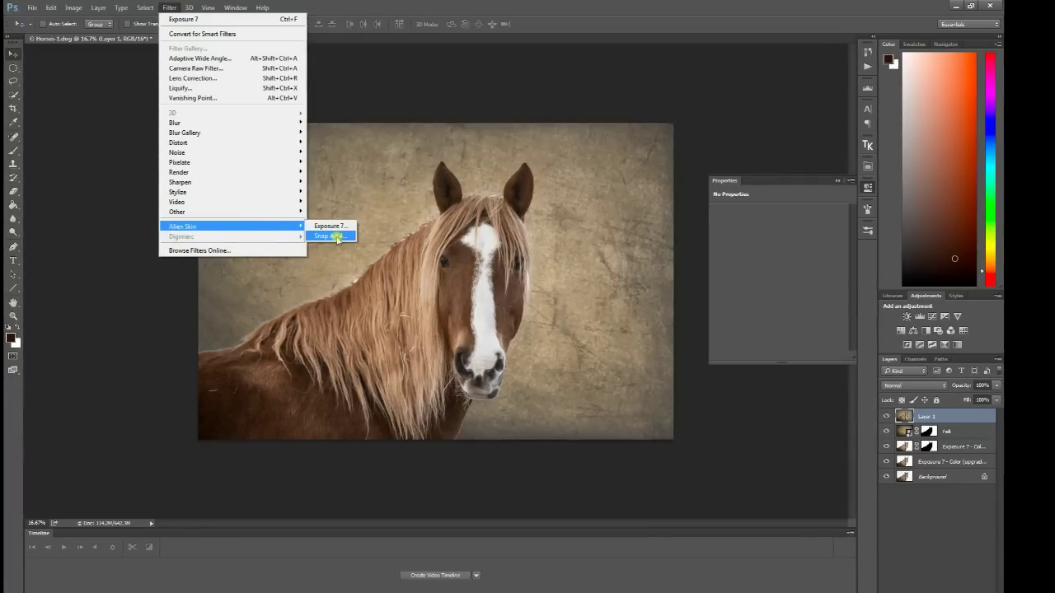
left_click(330, 237)
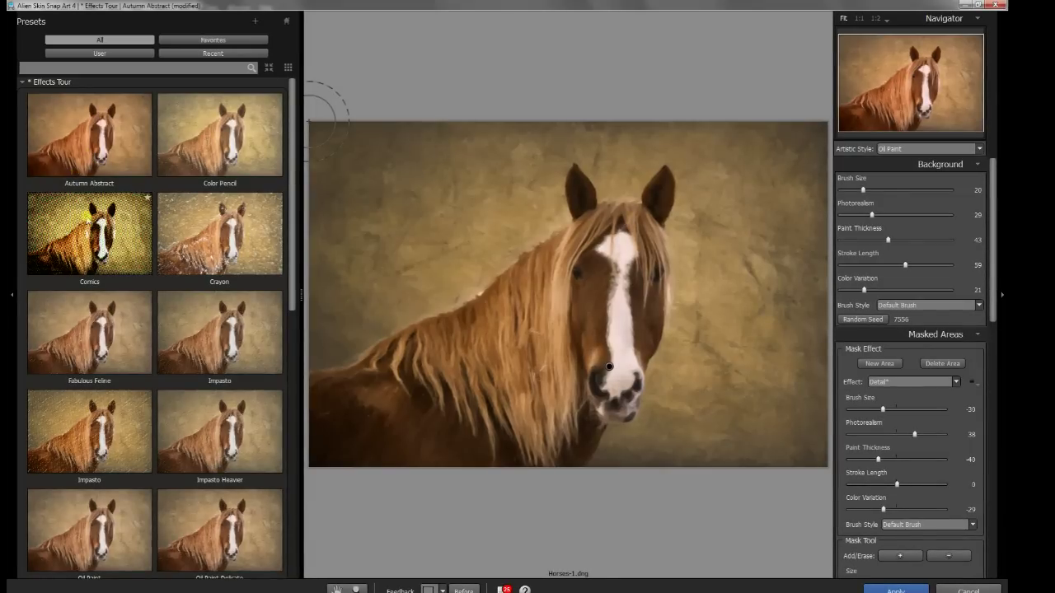
Keep Autumn Abstract in the Effects Tour category without replacing it, then reapply it to the horse.
mouse_move(292, 228)
left_mouse_down()
mouse_move(292, 253)
mouse_move(293, 225)
left_mouse_up()
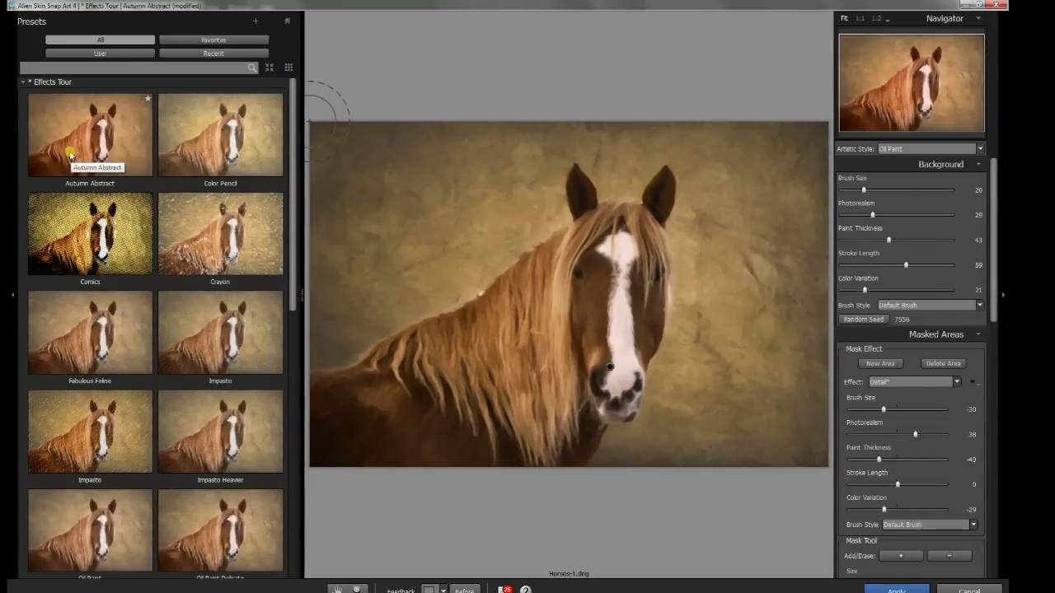
right_click(74, 151)
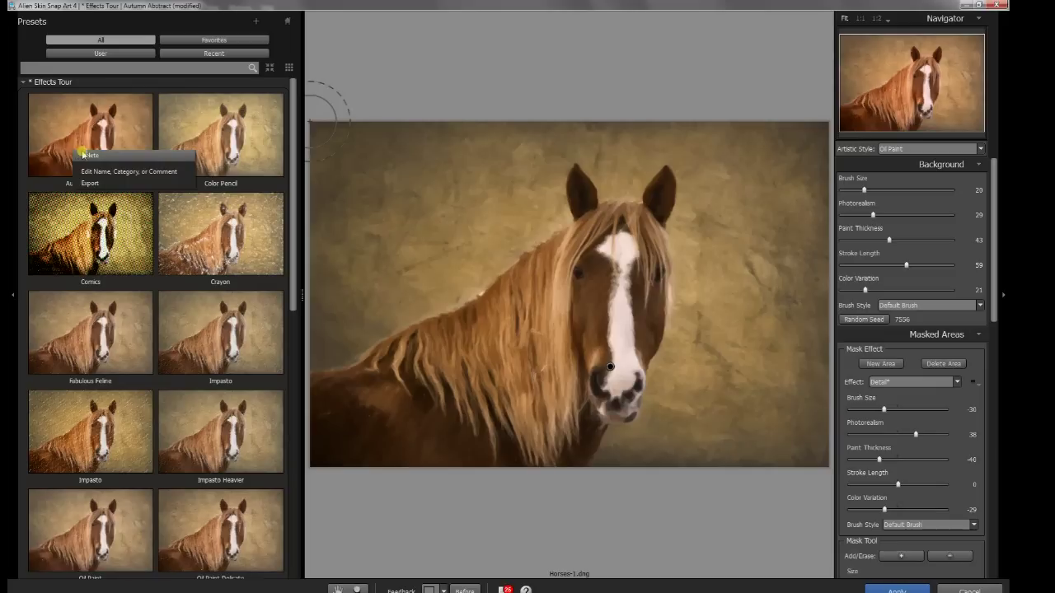
left_click(99, 172)
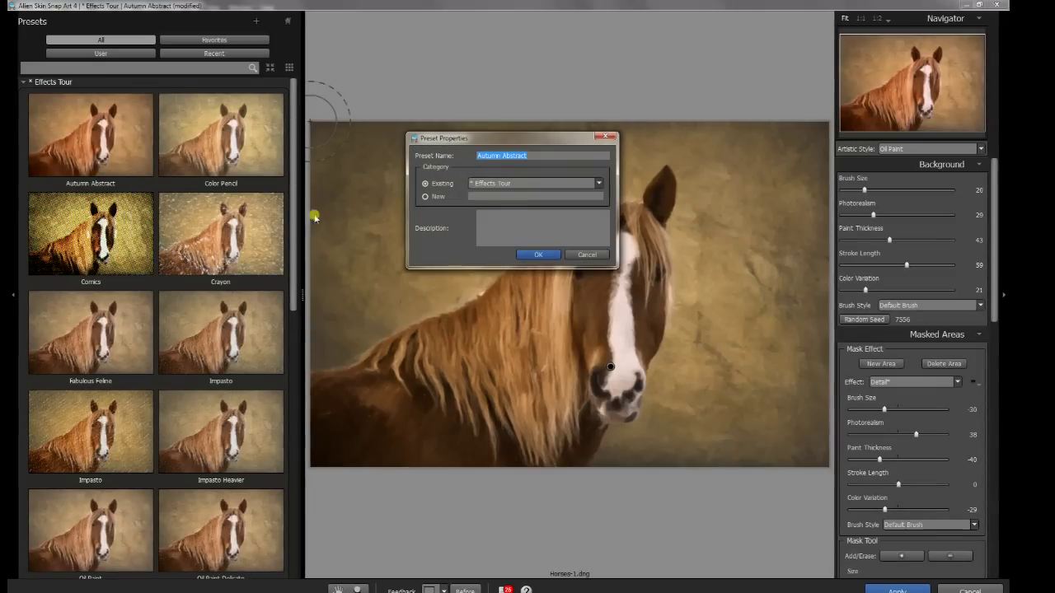
left_click(599, 183)
left_click(598, 183)
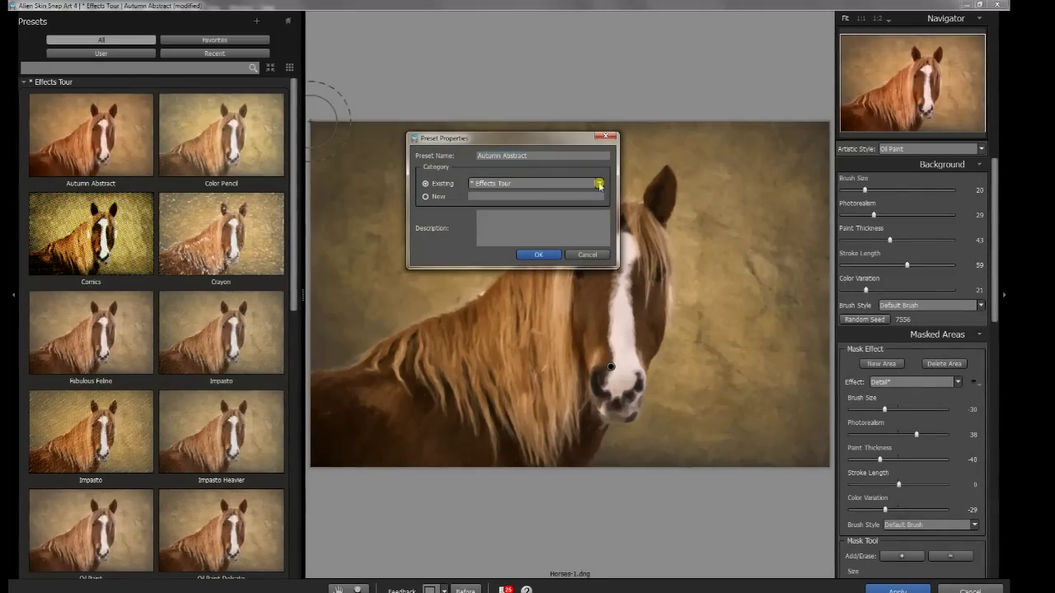
left_click(597, 183)
left_click(596, 184)
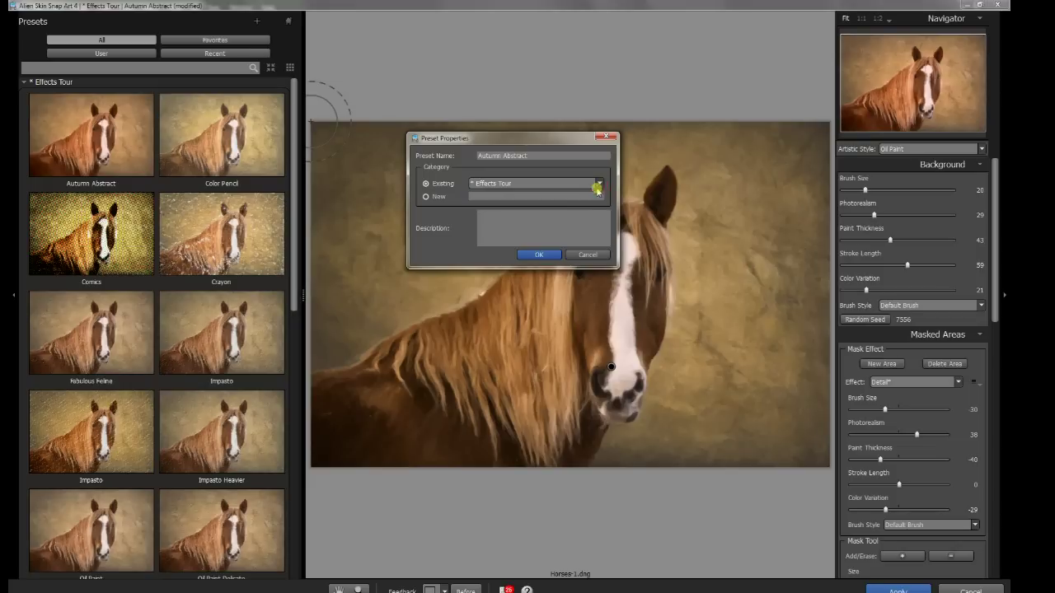
left_click(540, 255)
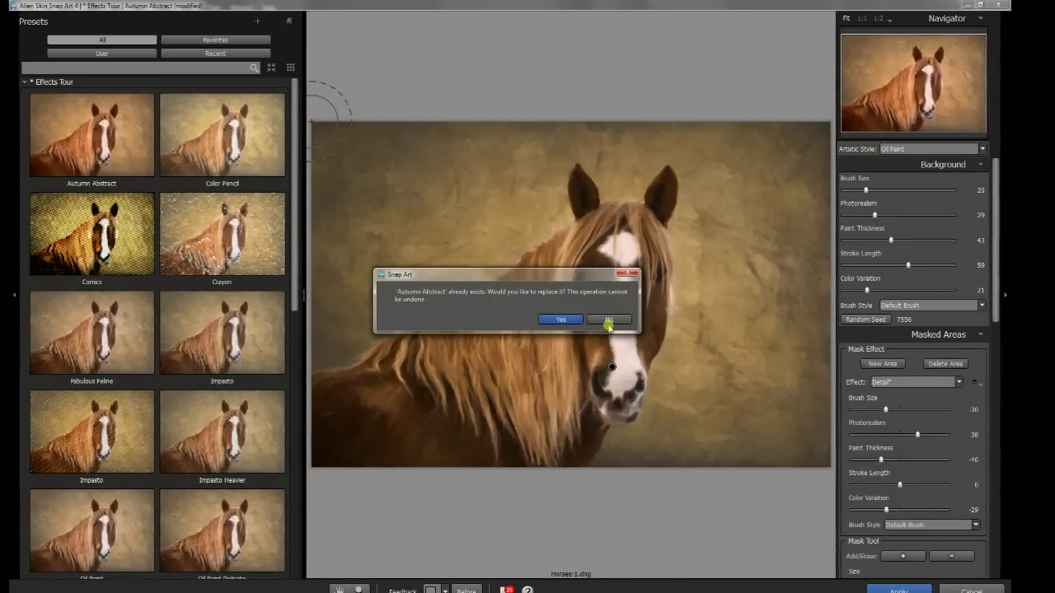
left_click(609, 320)
left_click(64, 151)
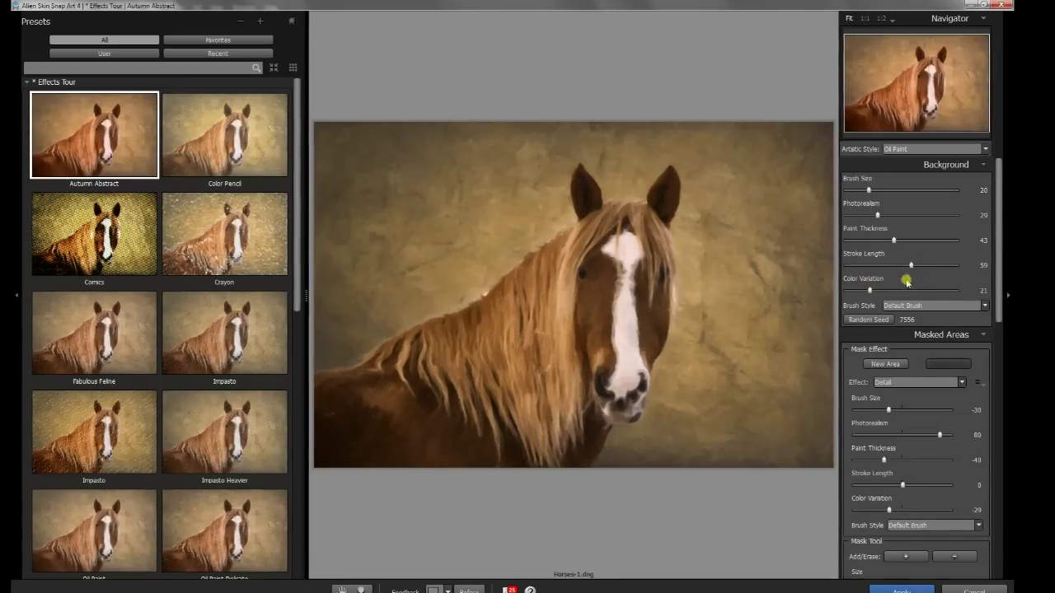
In the Colors settings, raise Saturation to about 63 and warm Temperature to 40.
left_click_drag(1008, 247, 1008, 388)
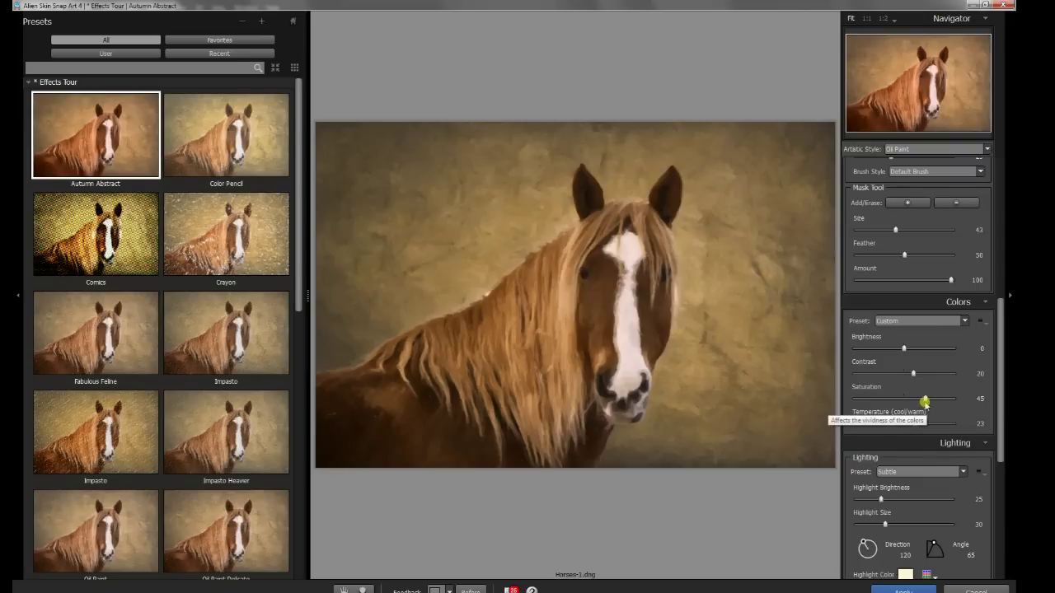
left_click_drag(929, 404, 933, 403)
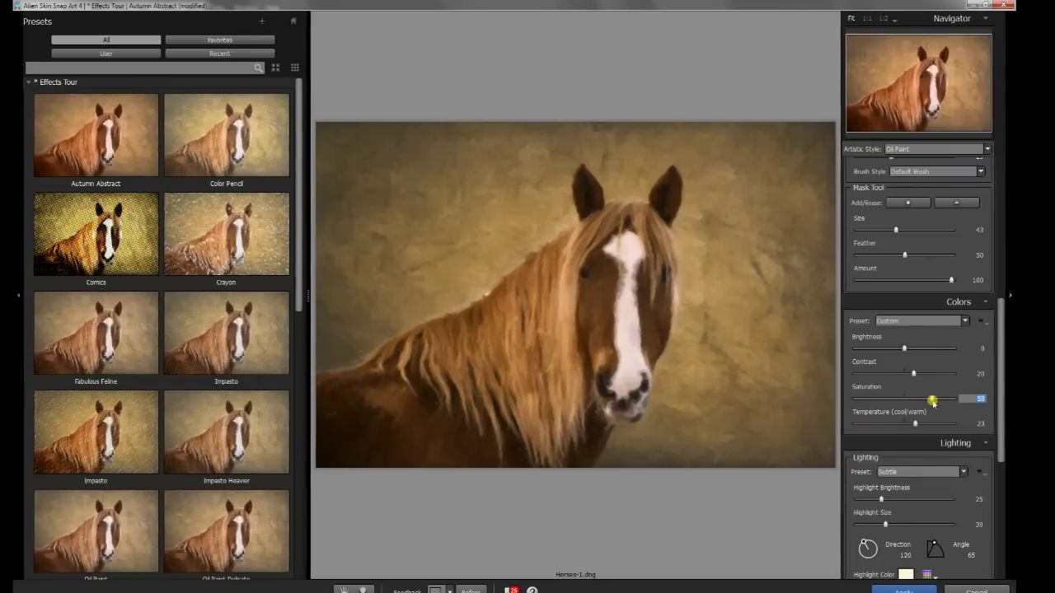
left_click_drag(933, 402, 936, 402)
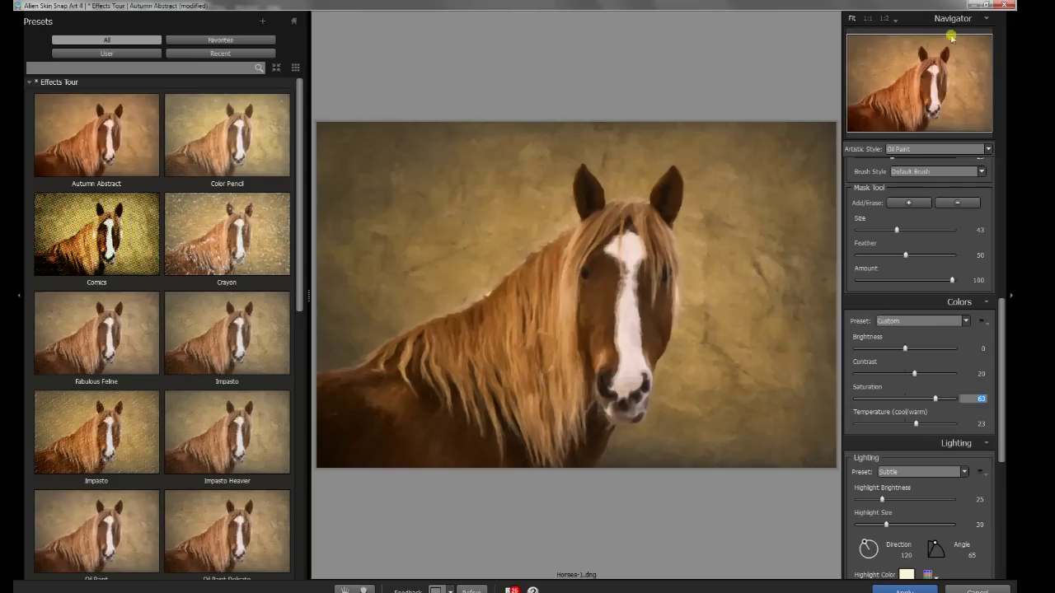
left_click_drag(916, 427, 926, 427)
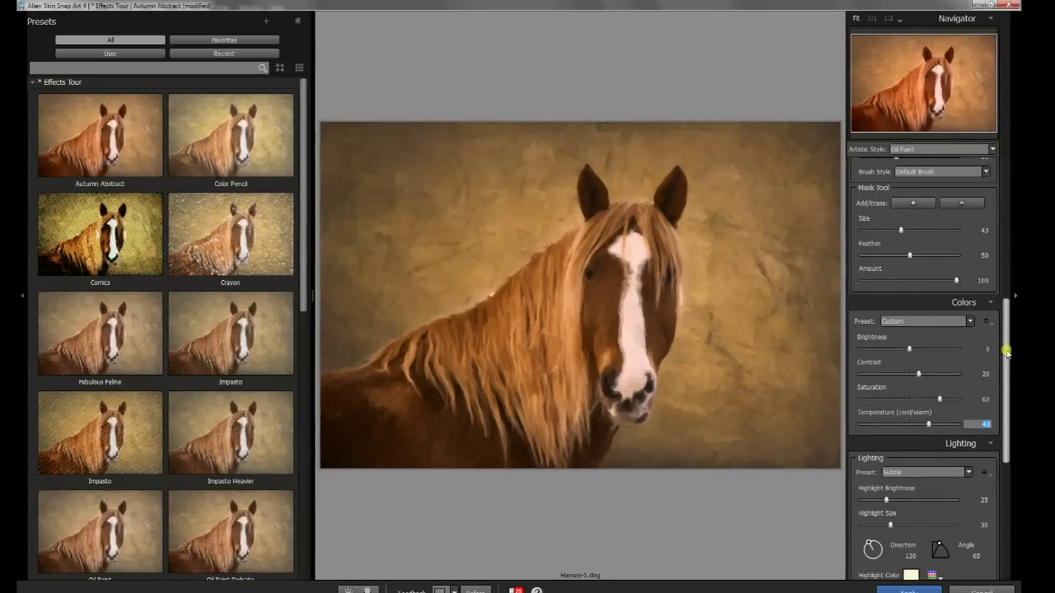
left_click_drag(1005, 352, 1008, 271)
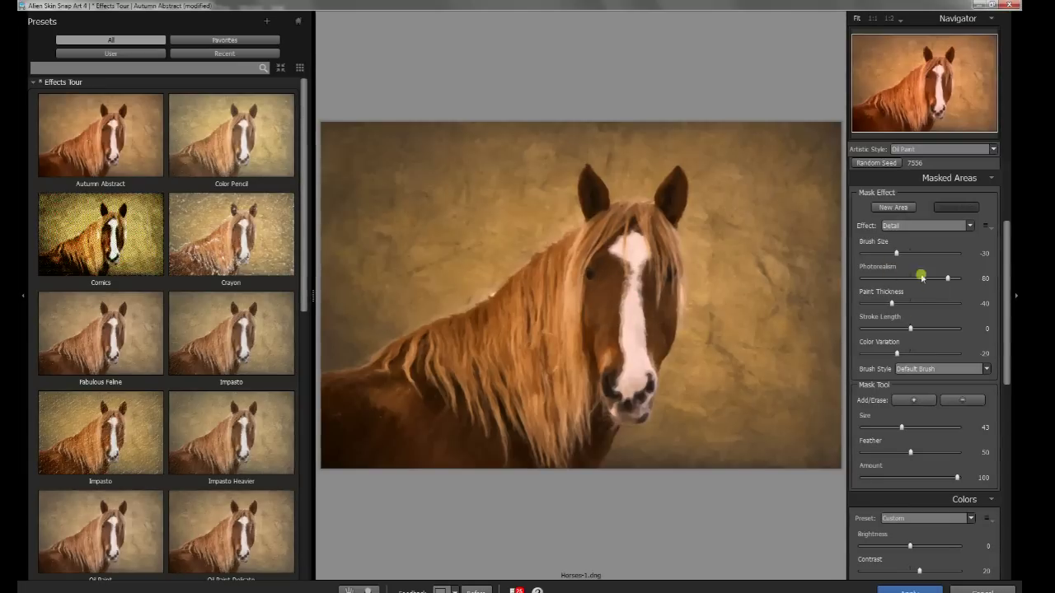
Lower the Detail masked area's photorealism and paint its mask over the horse's nose.
left_click_drag(948, 277, 934, 279)
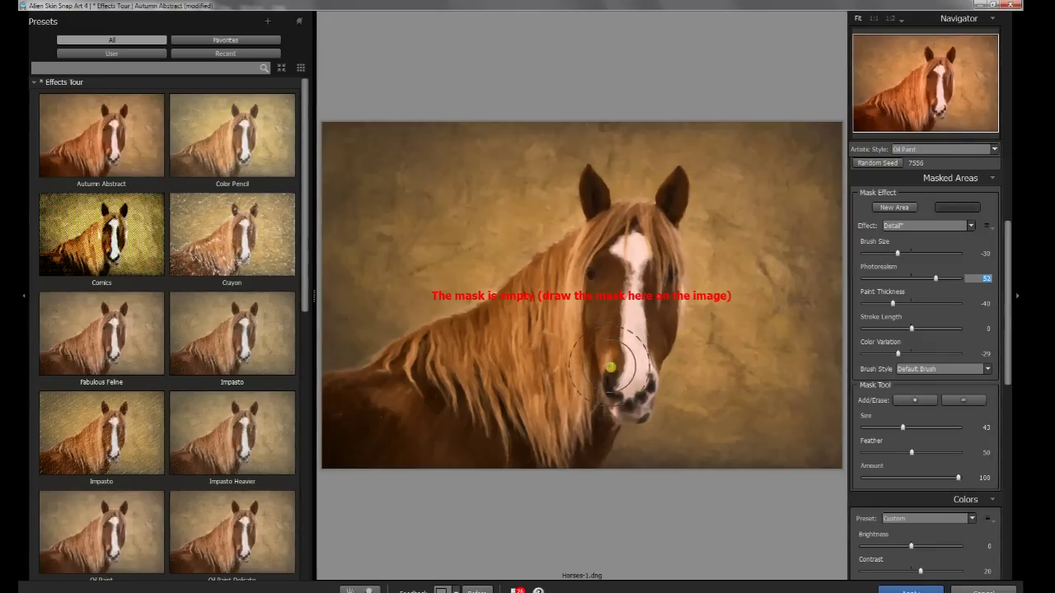
mouse_move(620, 378)
left_mouse_down()
mouse_move(604, 340)
mouse_move(609, 276)
mouse_move(624, 255)
mouse_move(646, 257)
mouse_move(657, 294)
mouse_move(626, 375)
left_mouse_up()
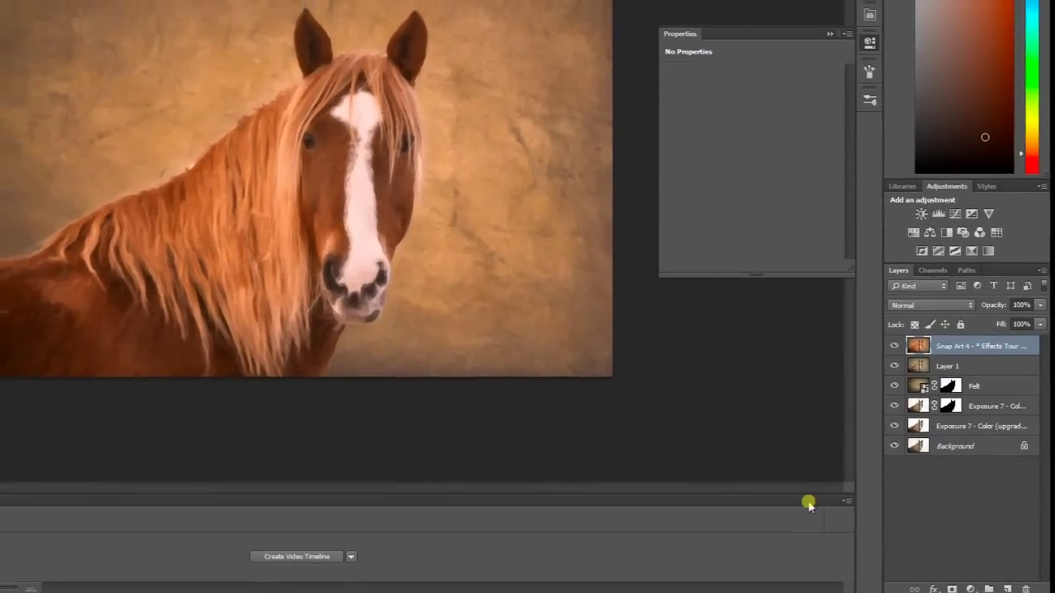
Duplicate the Snap Art layer and blend the copy in Soft Light at 29% opacity.
left_click_drag(965, 348, 984, 574)
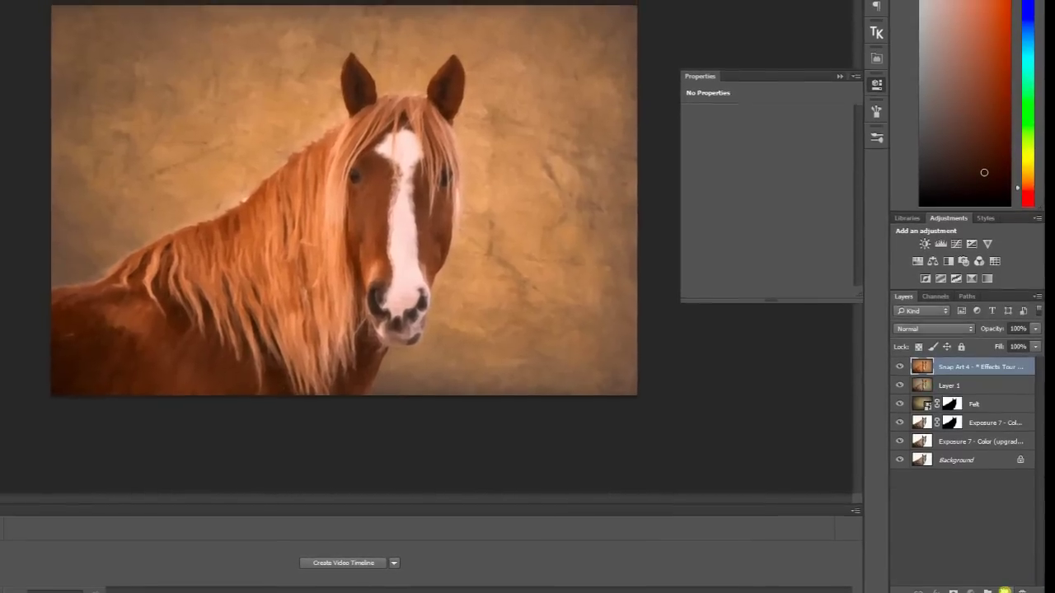
left_click(960, 331)
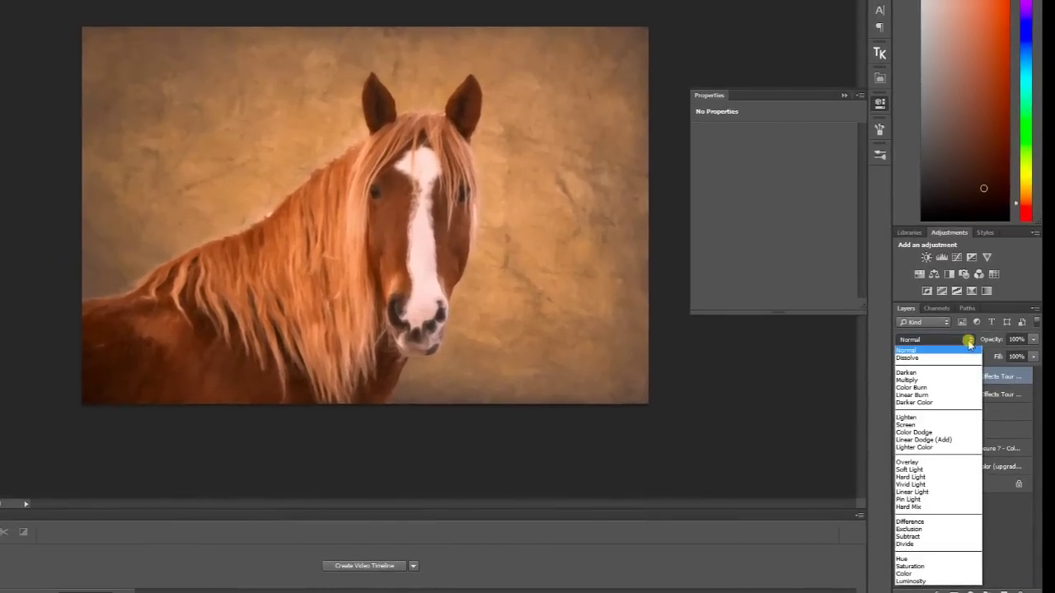
left_click(912, 471)
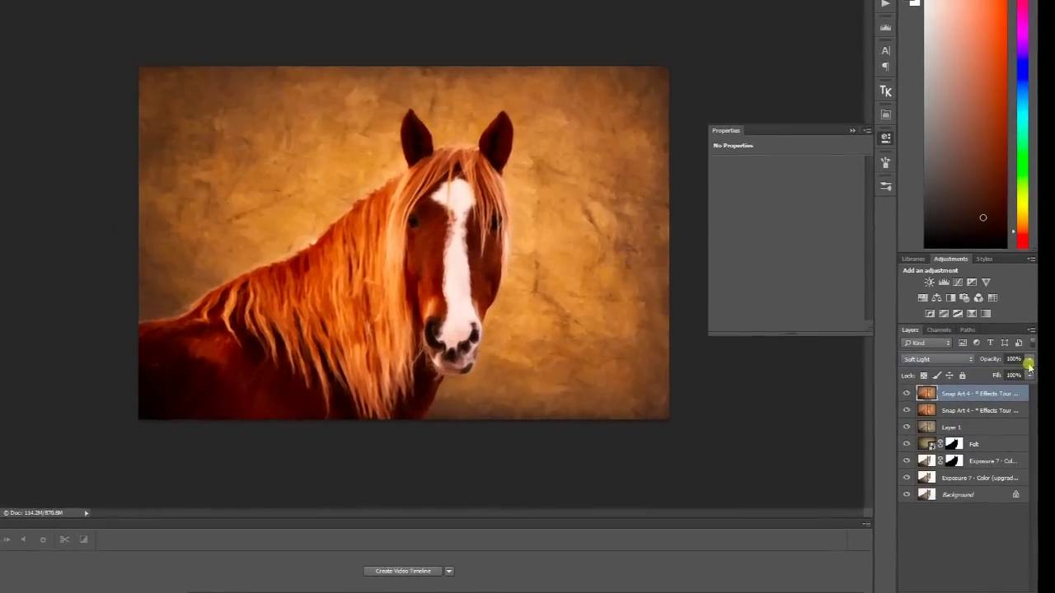
left_click(1030, 352)
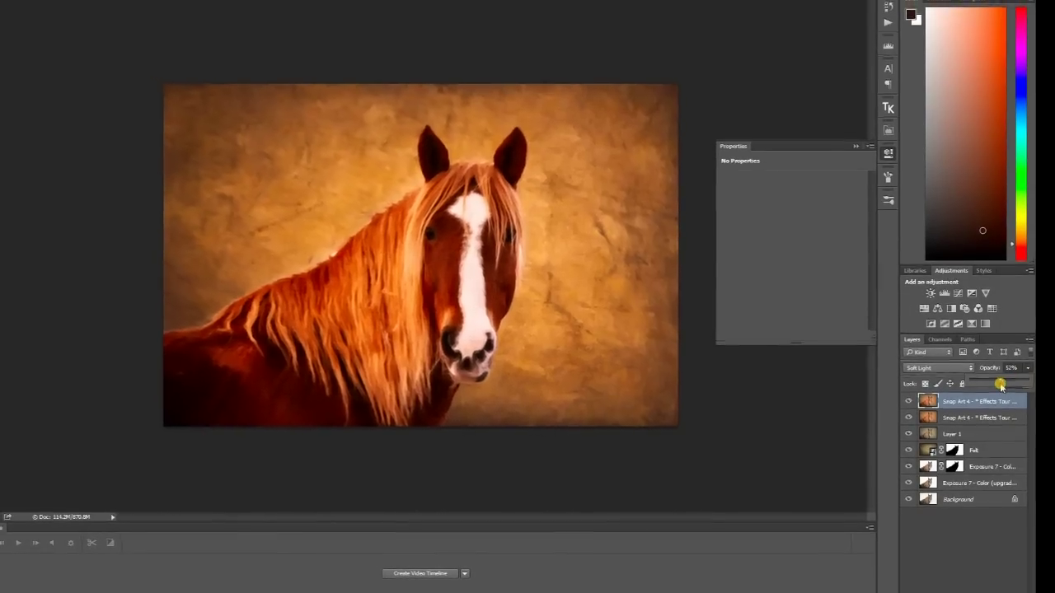
left_click_drag(1029, 367, 987, 389)
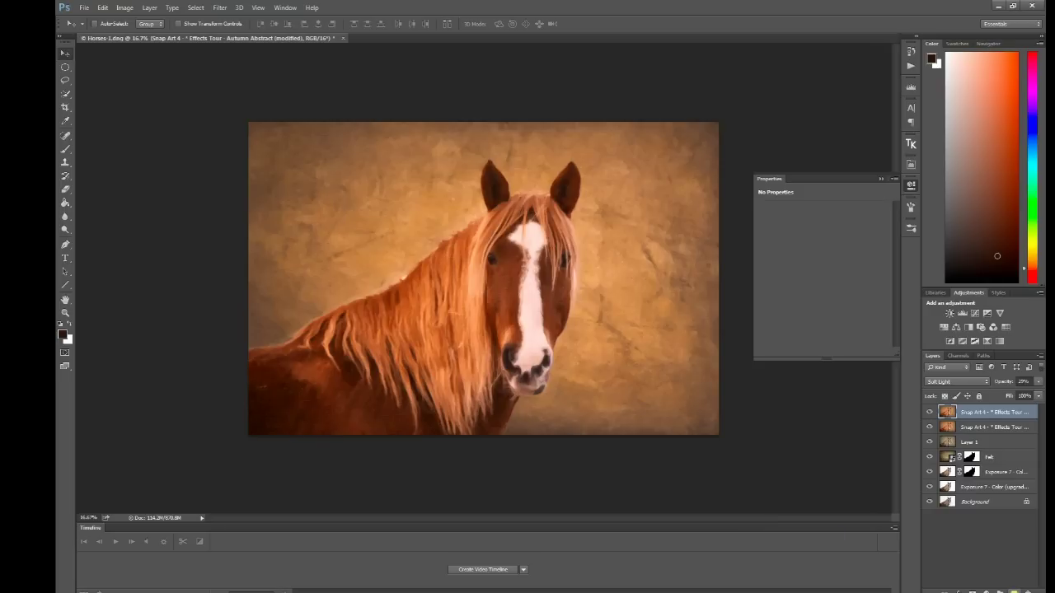
Add a new empty layer and sample a dark brown foreground colour.
left_click(1014, 591)
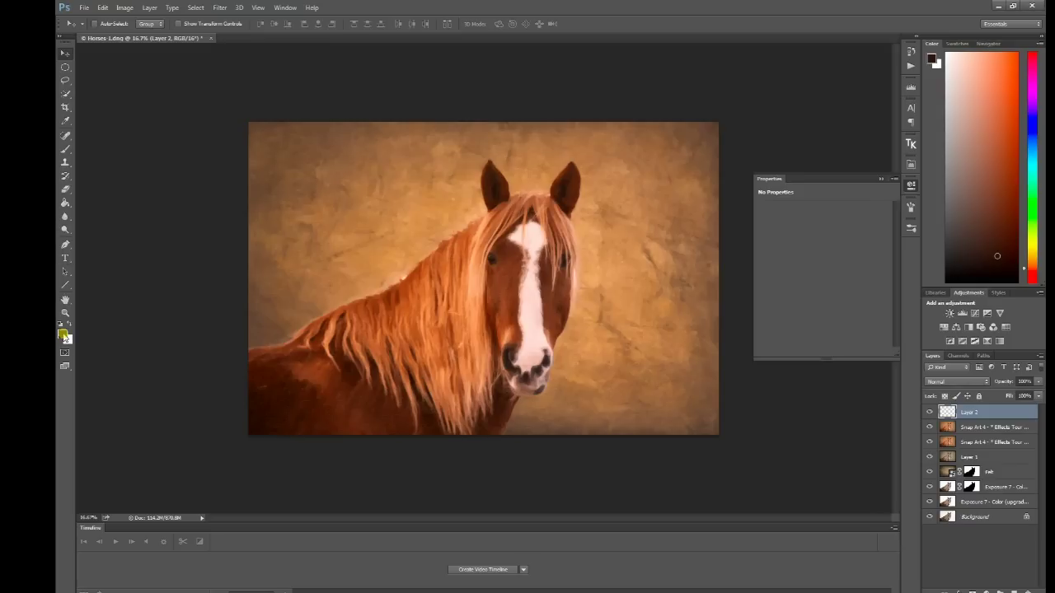
left_click(65, 67)
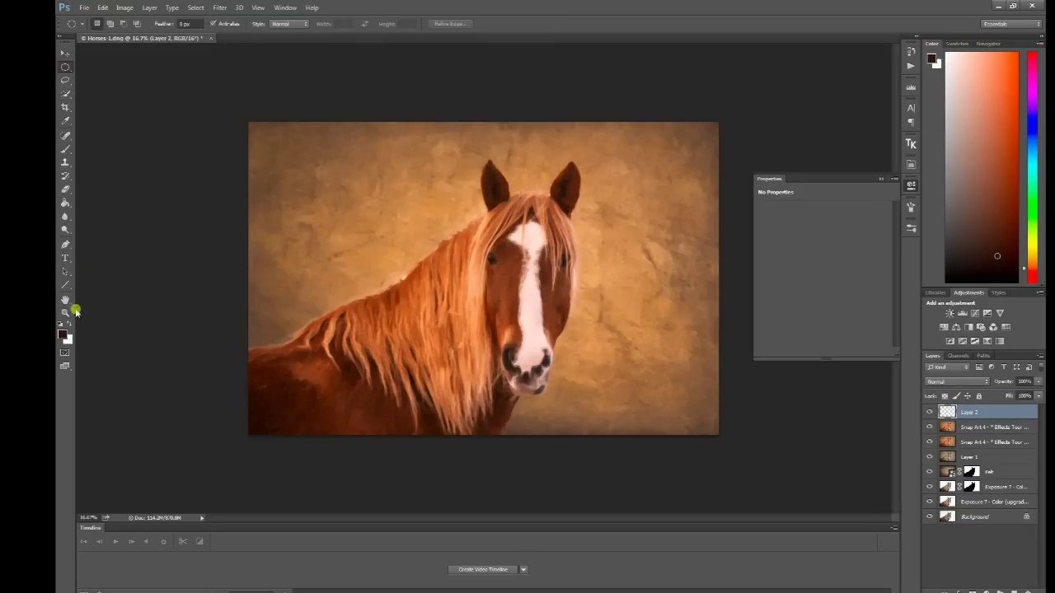
left_click(63, 334)
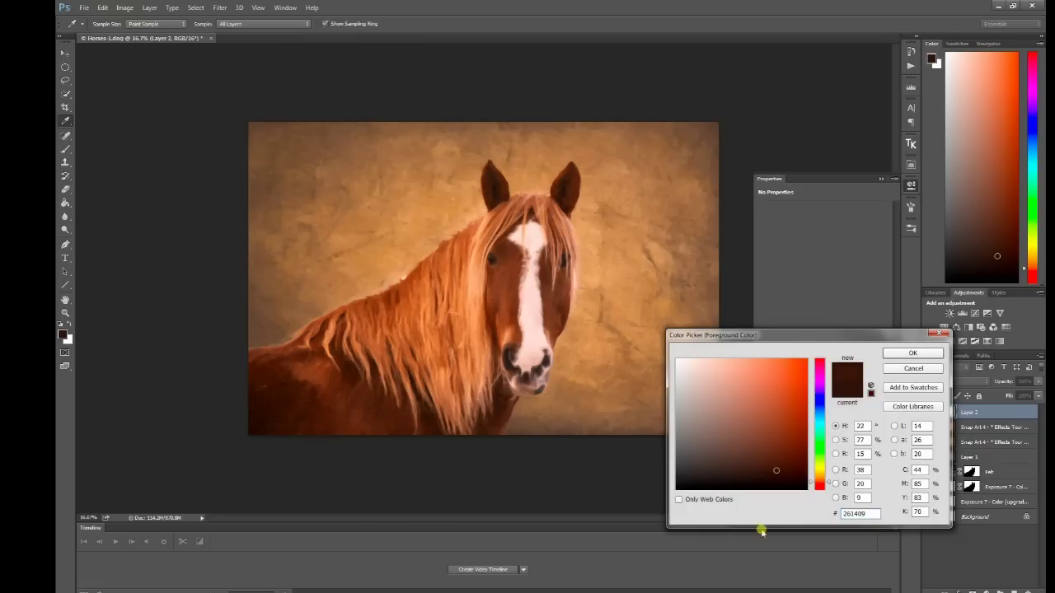
left_click(912, 354)
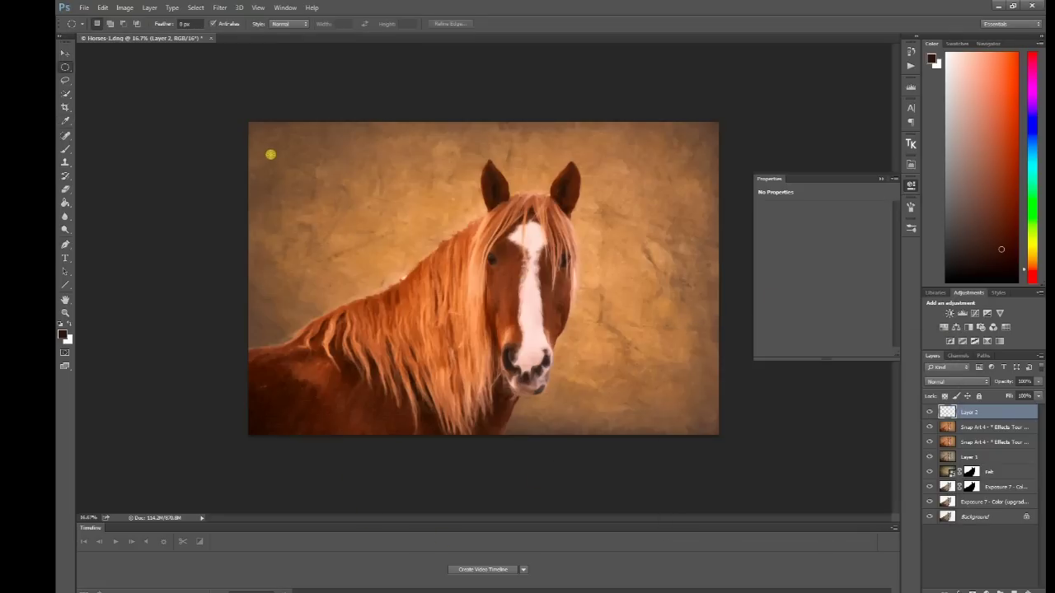
Draw an oval around the horse, invert the selection, and fill the outside dark brown.
left_click_drag(270, 155, 734, 471)
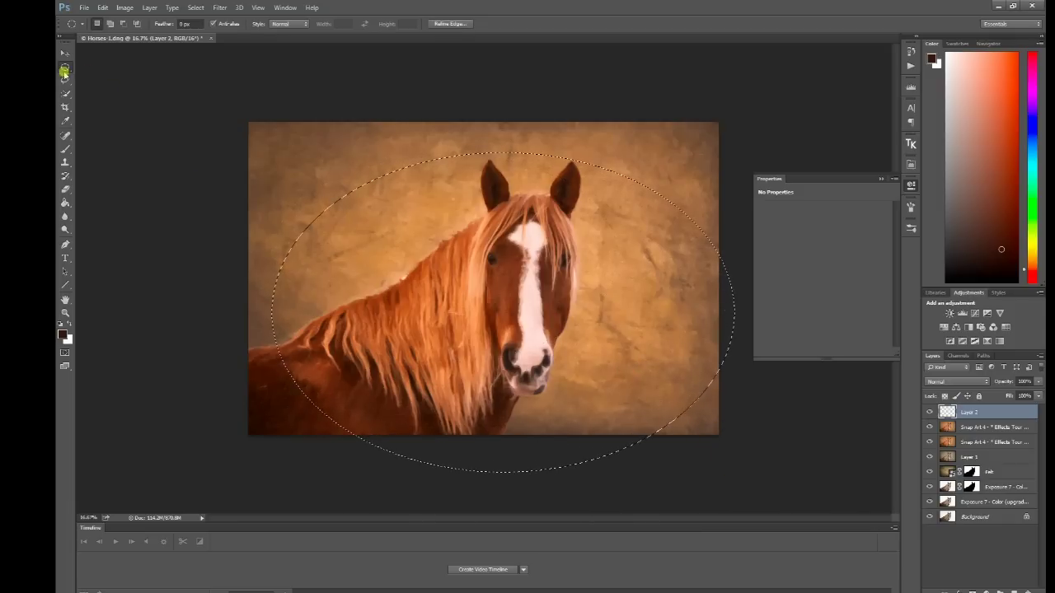
left_click_drag(532, 320, 514, 296)
left_click(196, 8)
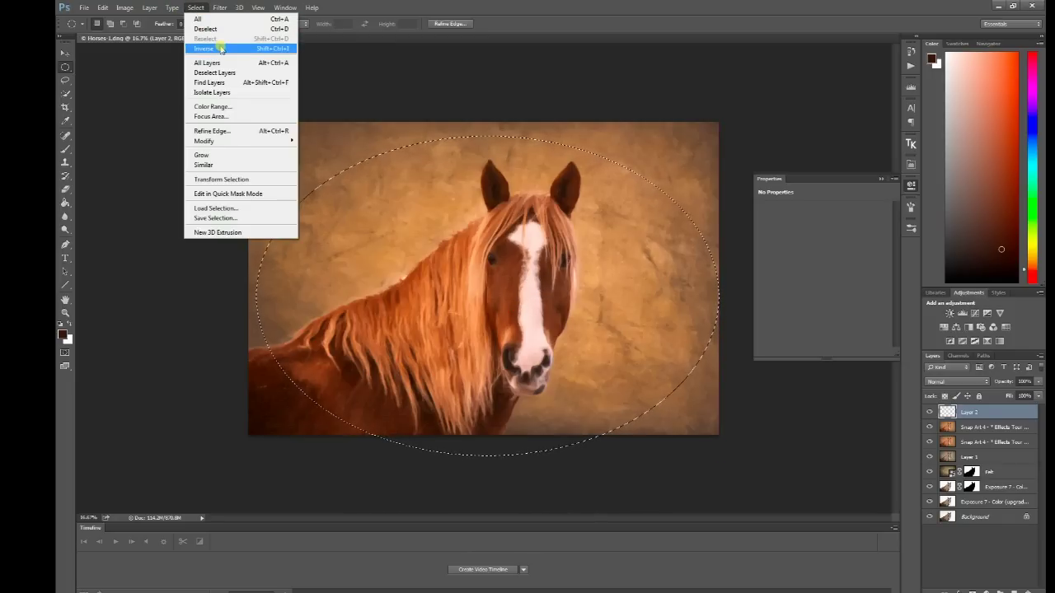
left_click(206, 48)
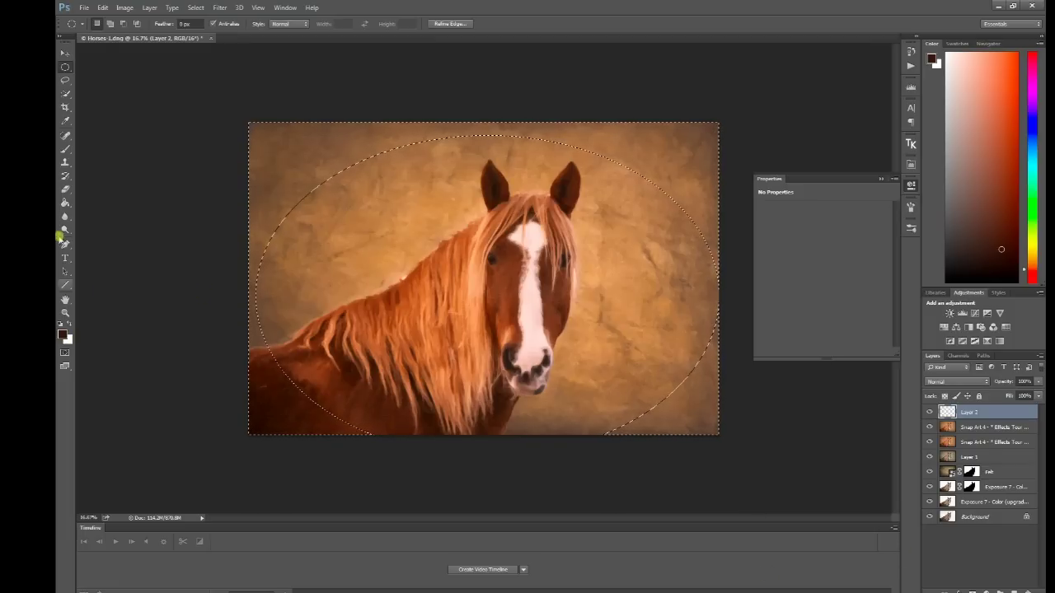
left_click(65, 202)
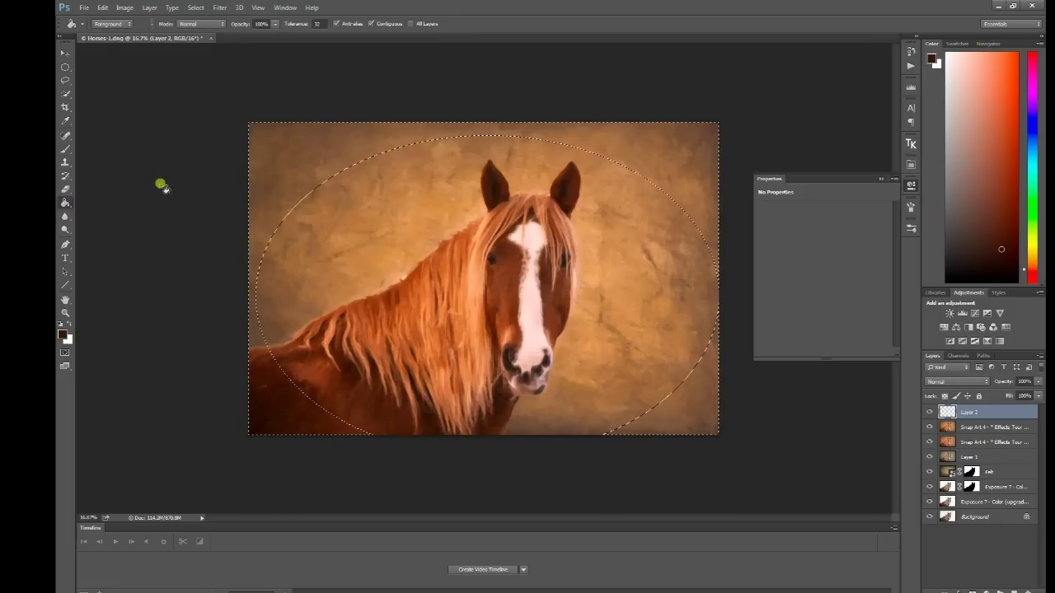
left_click(262, 182)
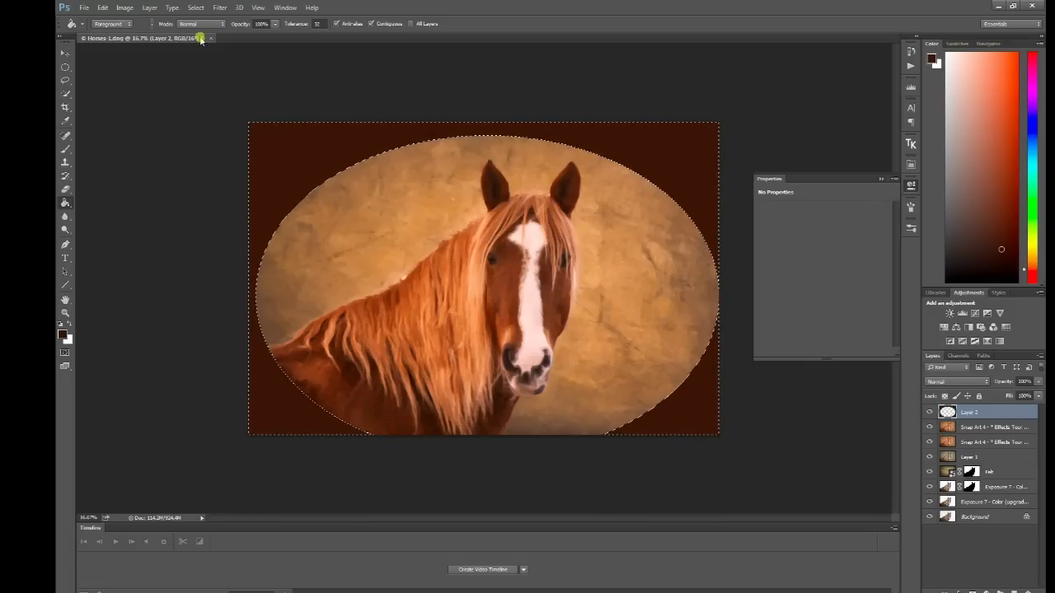
left_click(197, 8)
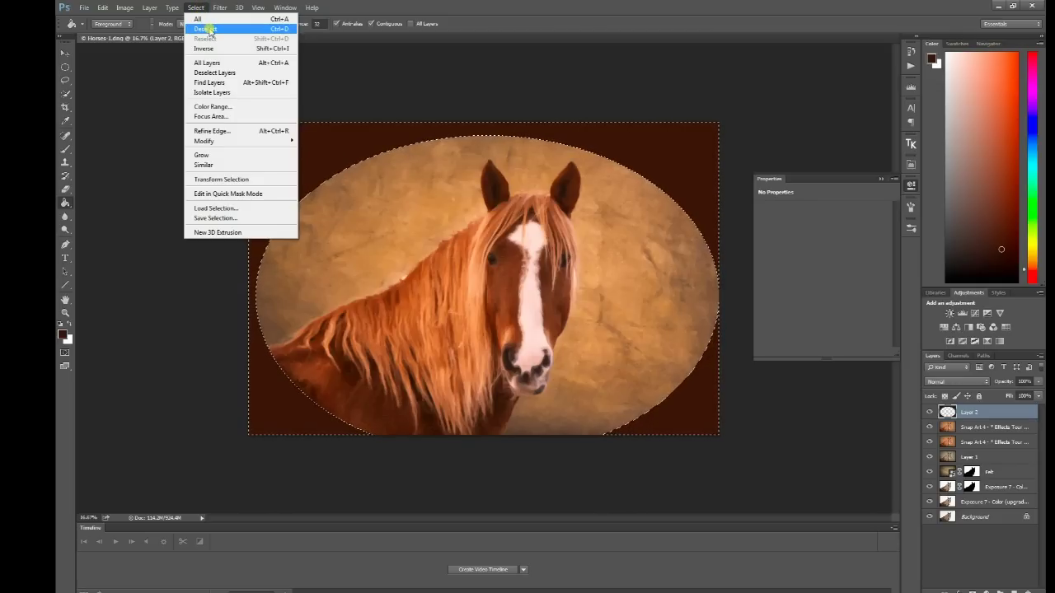
Deselect the oval and apply a 1000-pixel Gaussian Blur to the vignette layer.
left_click(206, 29)
left_click(219, 8)
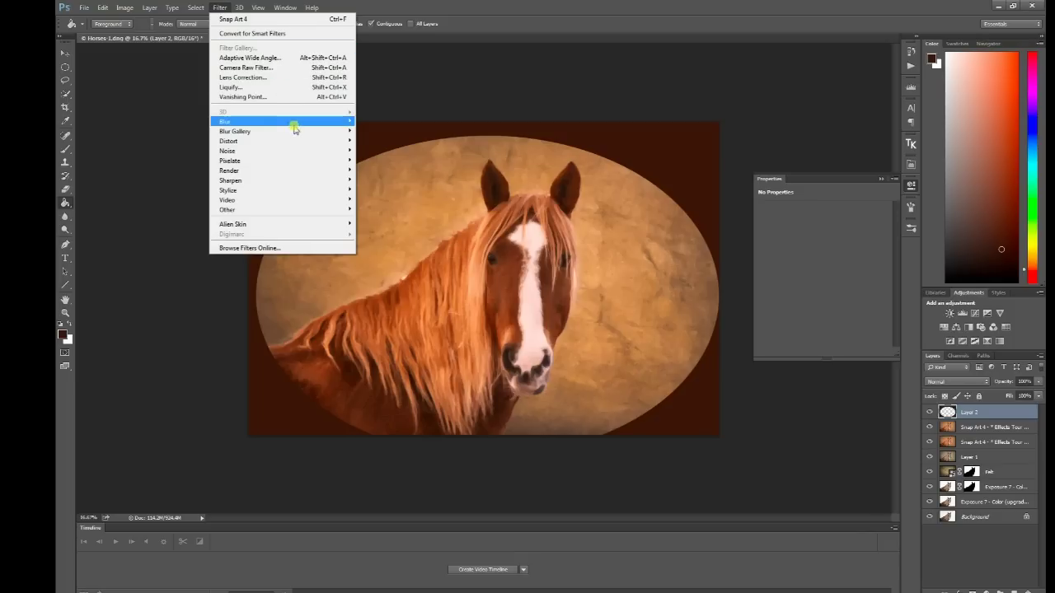
mouse_move(314, 121)
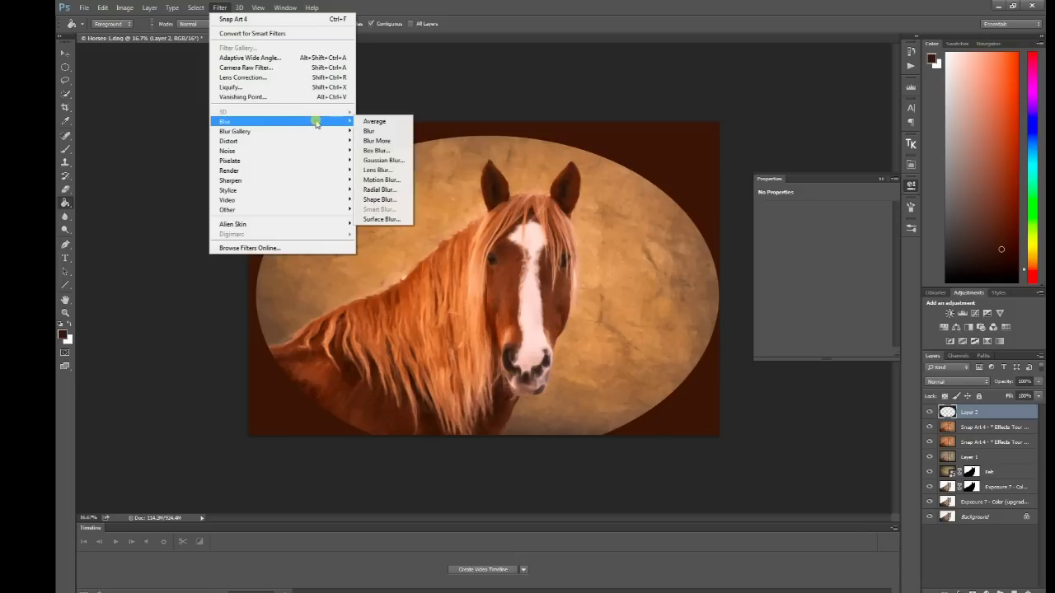
left_click(402, 160)
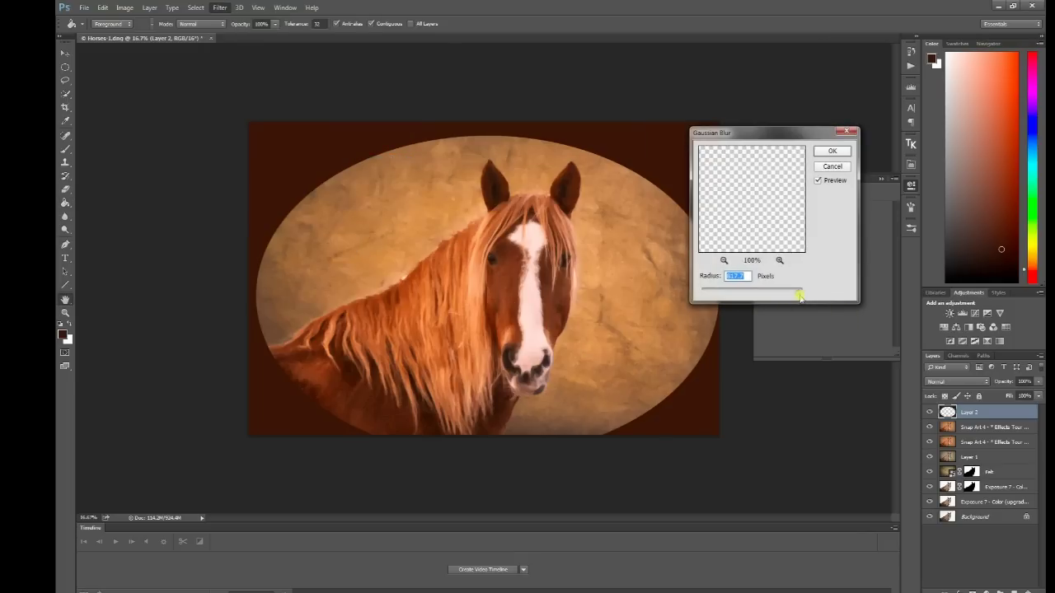
mouse_move(799, 295)
left_mouse_down()
mouse_move(718, 304)
mouse_move(798, 291)
left_mouse_up()
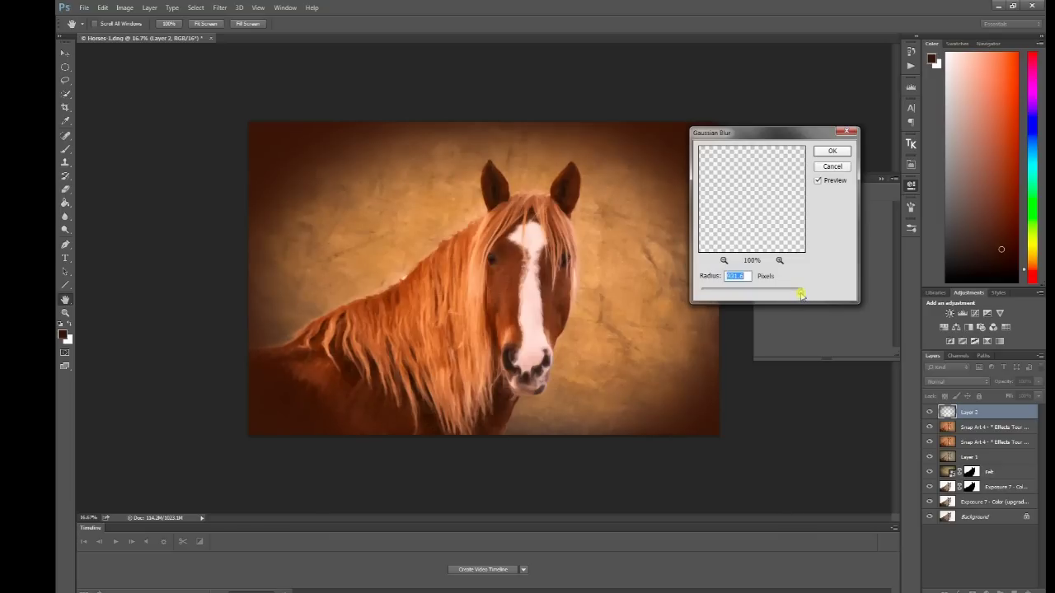
left_click_drag(800, 294, 795, 296)
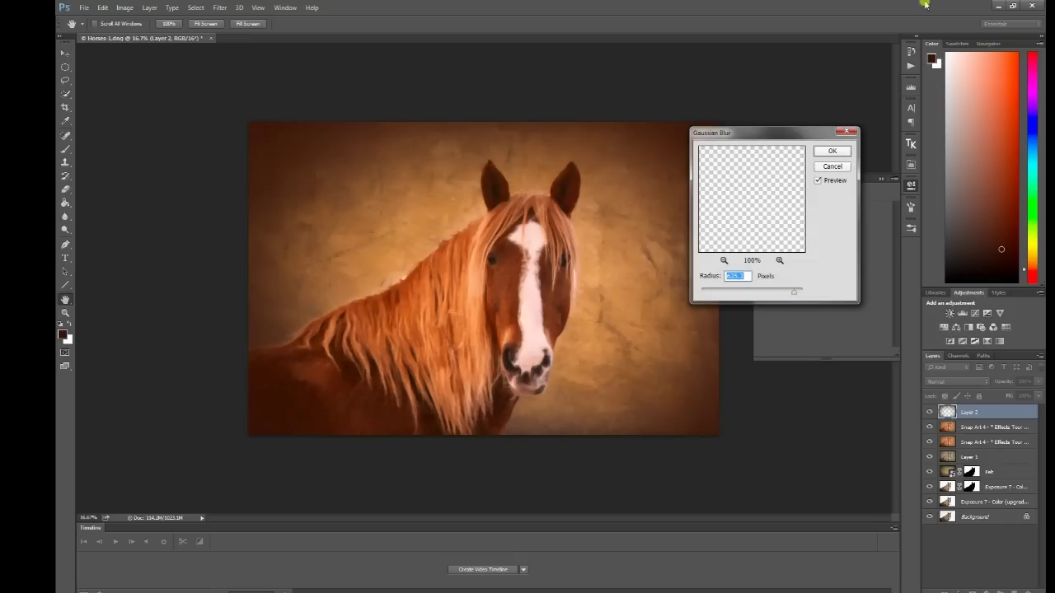
left_click(831, 151)
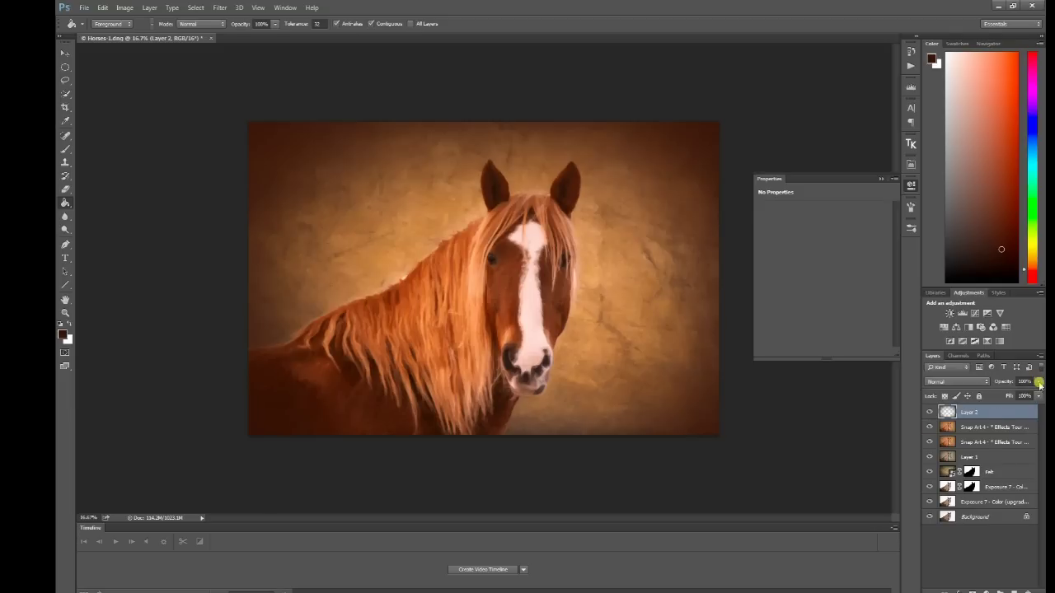
Set vignette Layer 2 to 50% opacity and toggle its visibility to compare.
left_click(1040, 383)
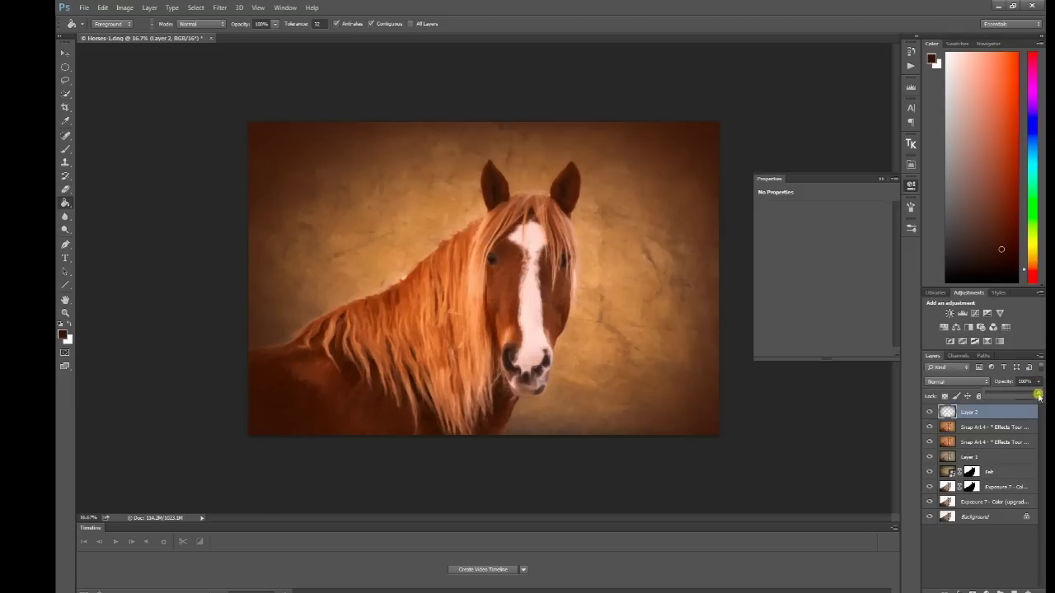
left_click_drag(1039, 397, 1014, 398)
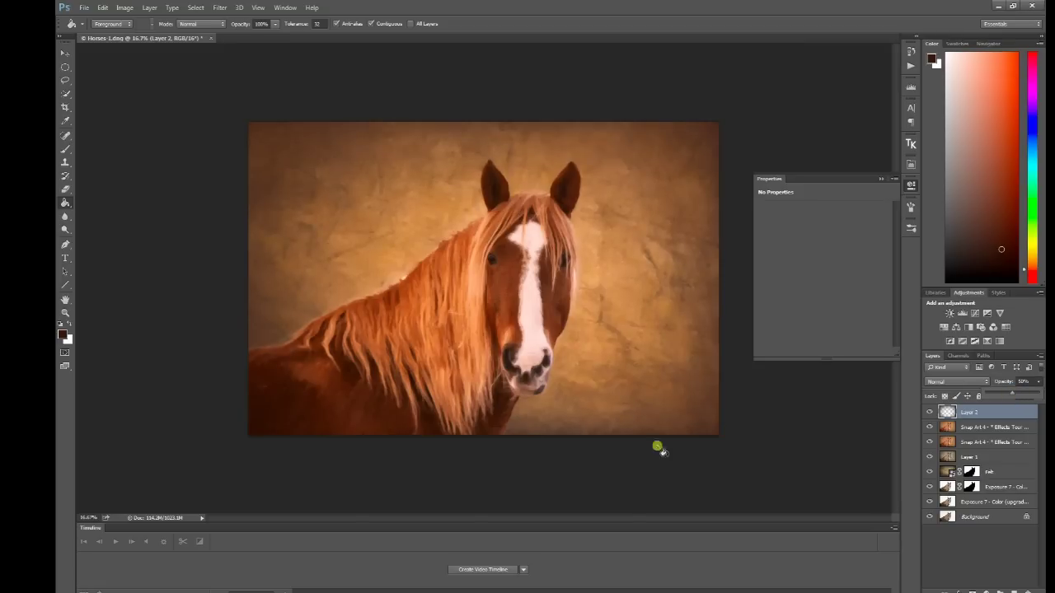
left_click(929, 412)
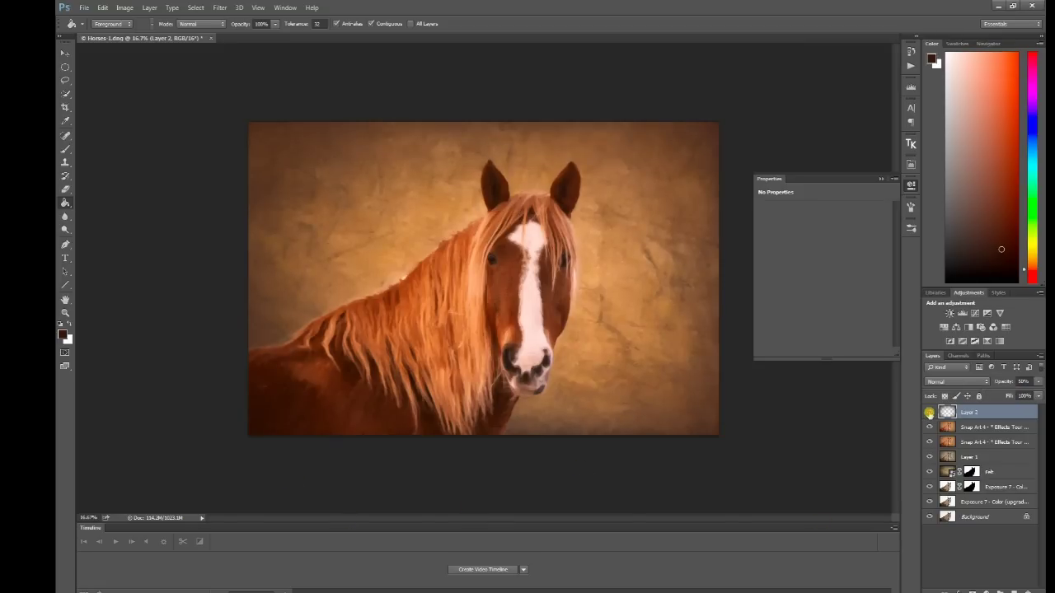
left_click(928, 413)
Stamp visible layers into Layer 3 with Ctrl+Alt+Shift+E and launch Exposure 7 on it.
key("ctrl+shift+alt+e")
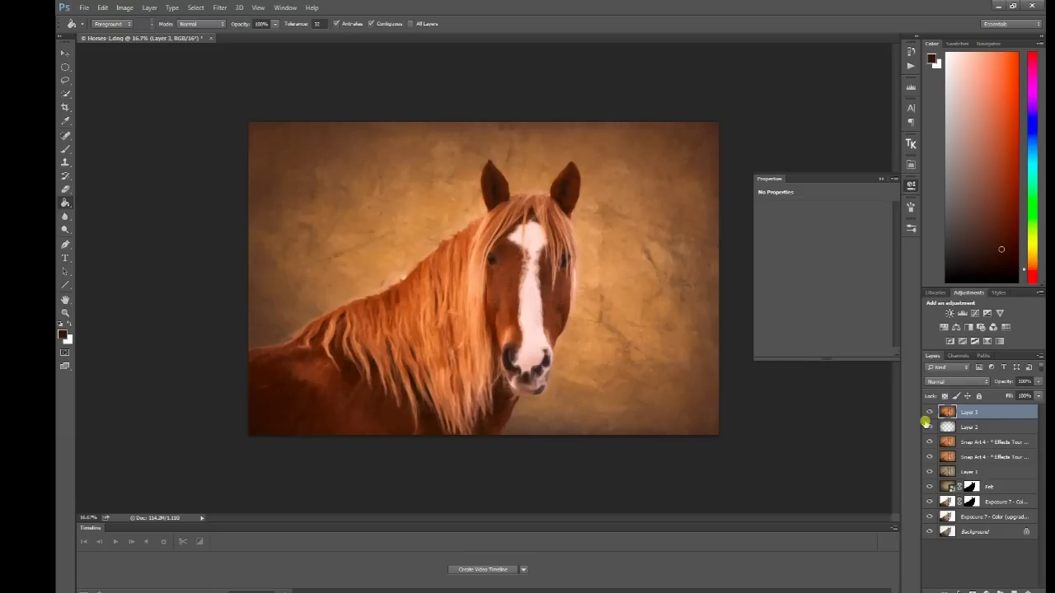
left_click(214, 8)
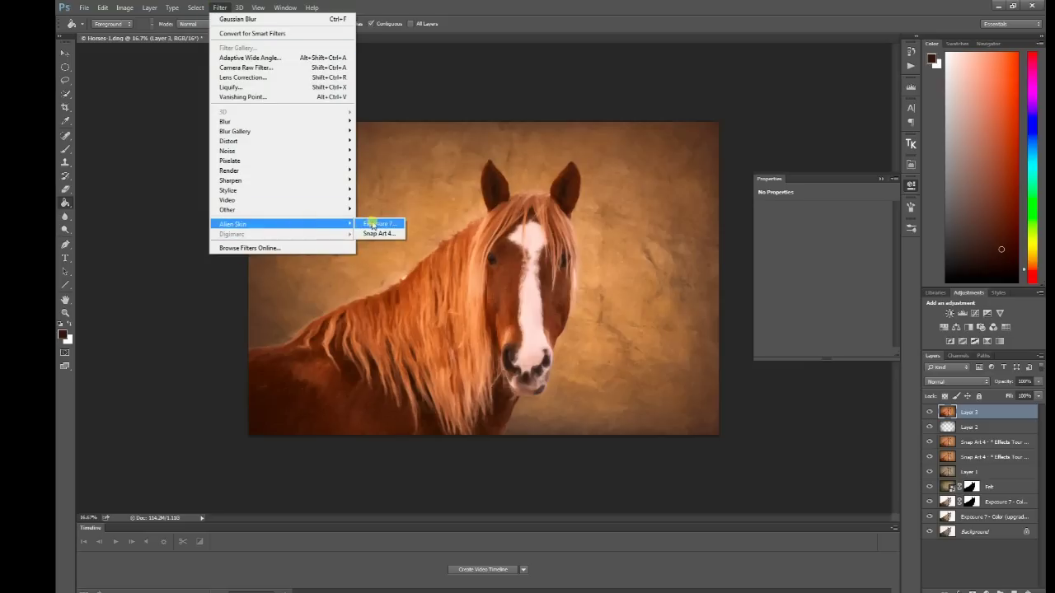
left_click(372, 224)
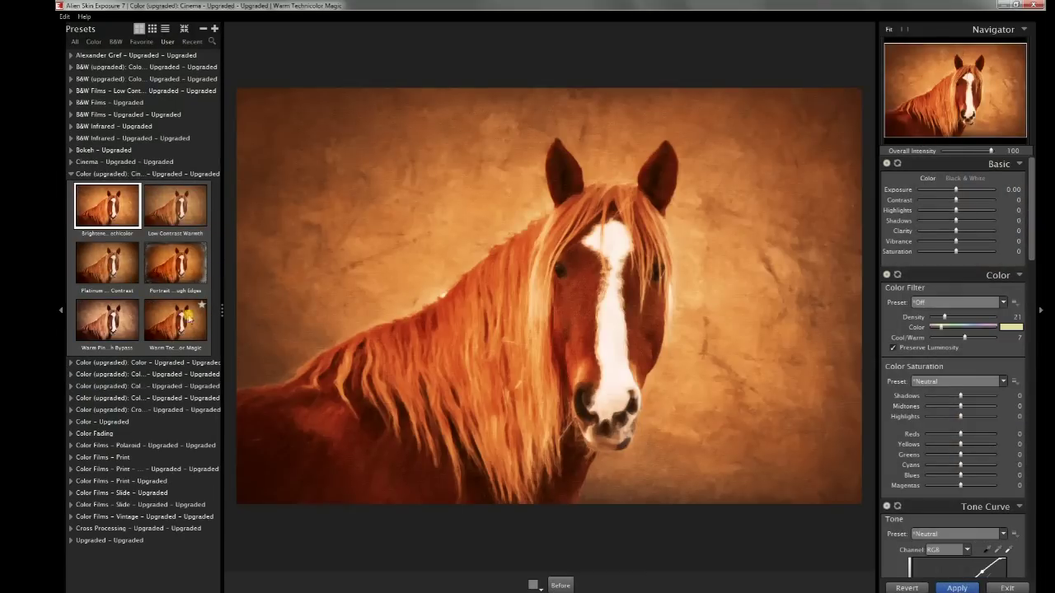
Try several Color presets and settle on Warm Technicolor Magic.
left_click(173, 329)
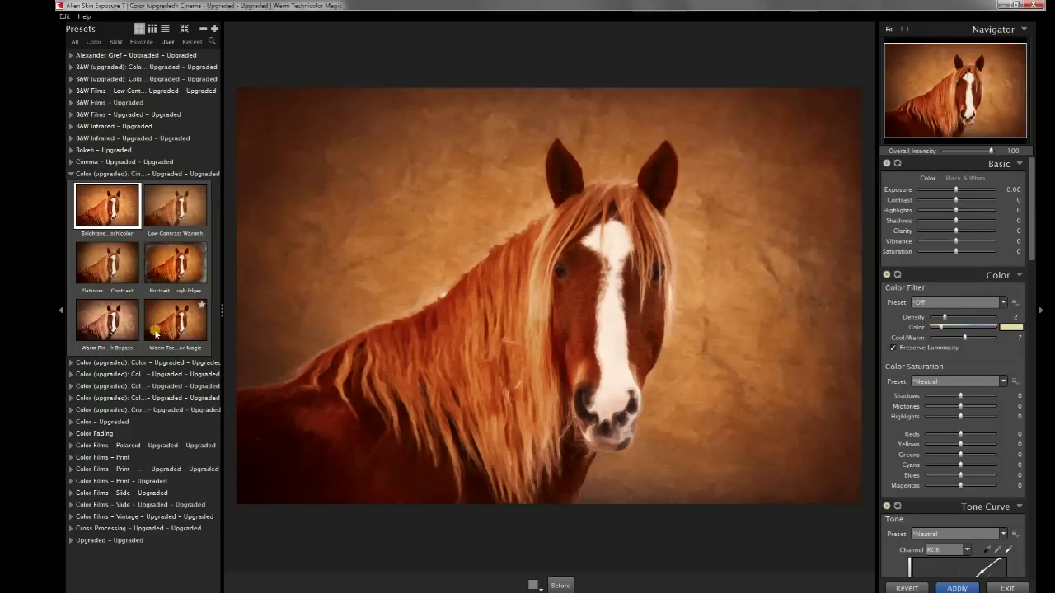
left_click(96, 333)
left_click(156, 329)
left_click(161, 268)
left_click(157, 331)
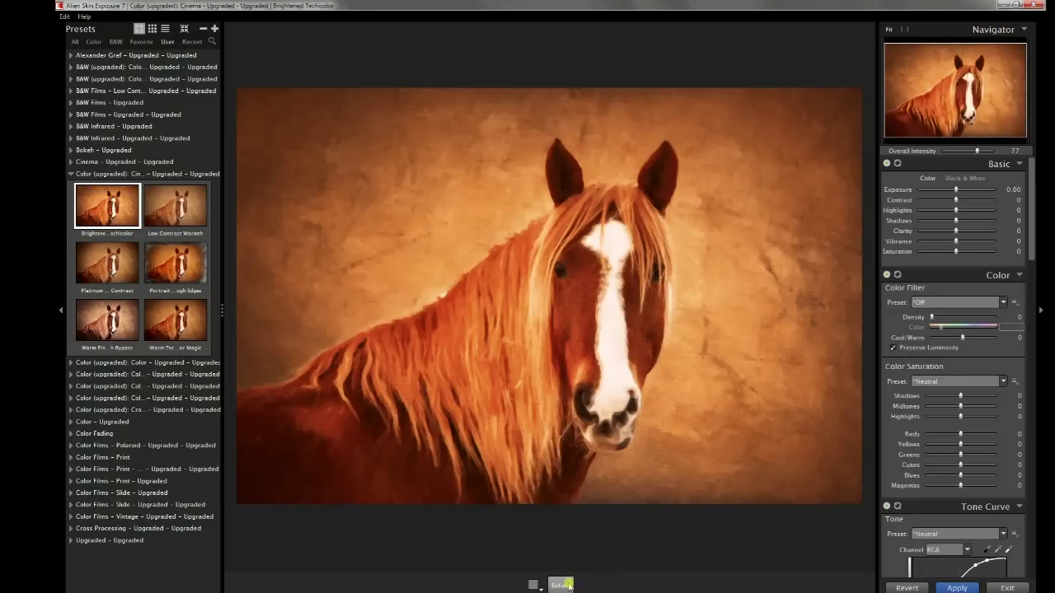
Compare Warm Technicolor Magic against the before view, then apply it back to Photoshop.
left_click(568, 586)
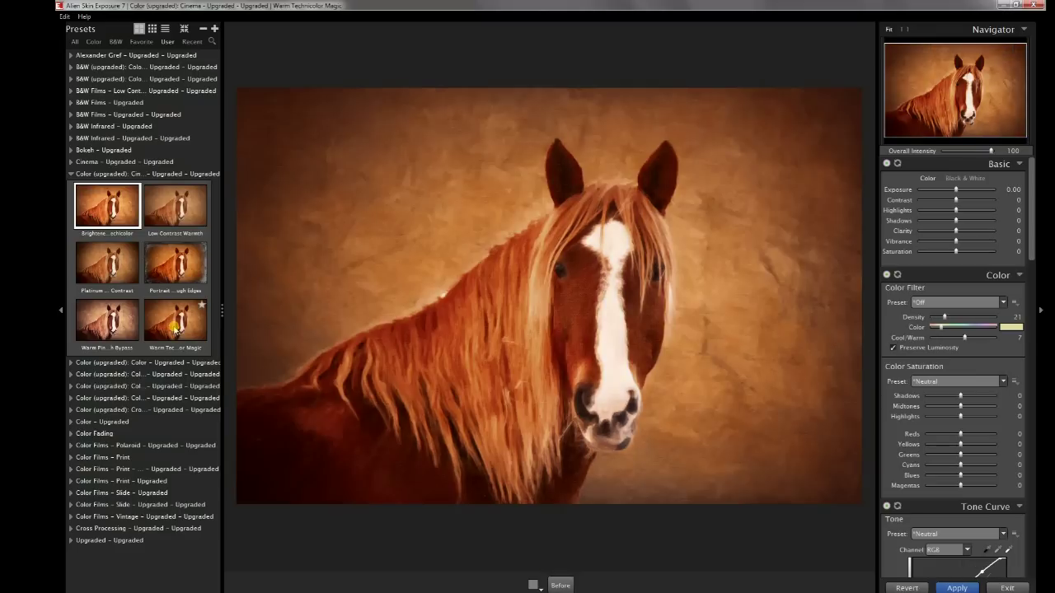
left_click(176, 327)
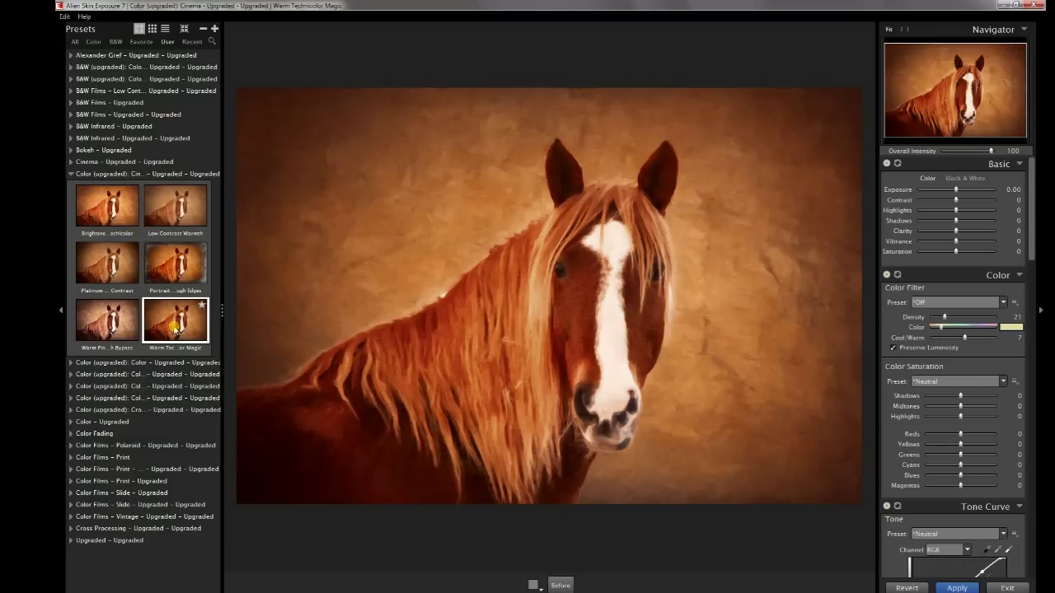
left_click(560, 586)
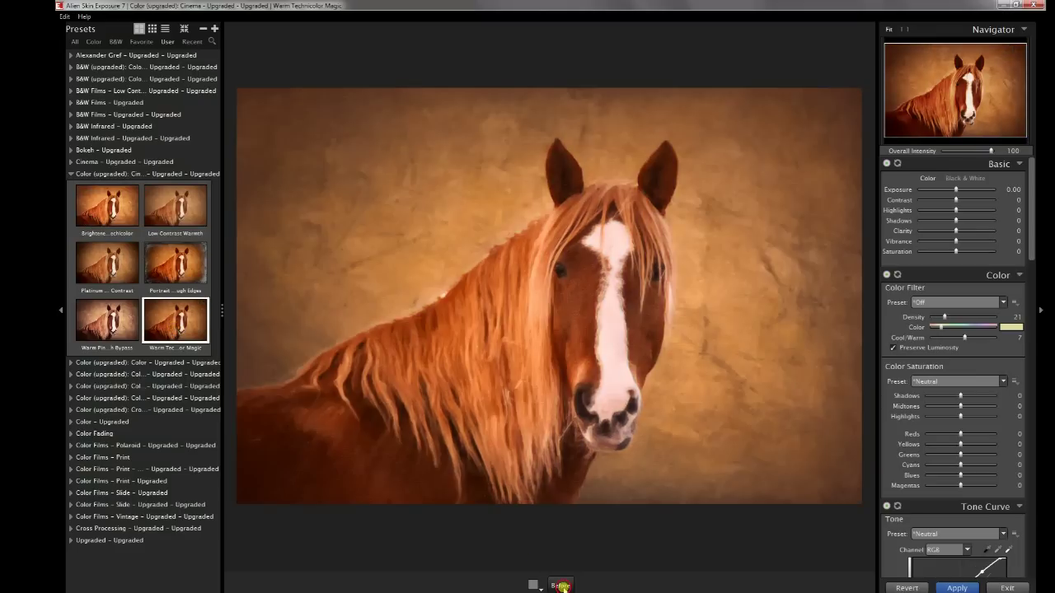
left_click(561, 586)
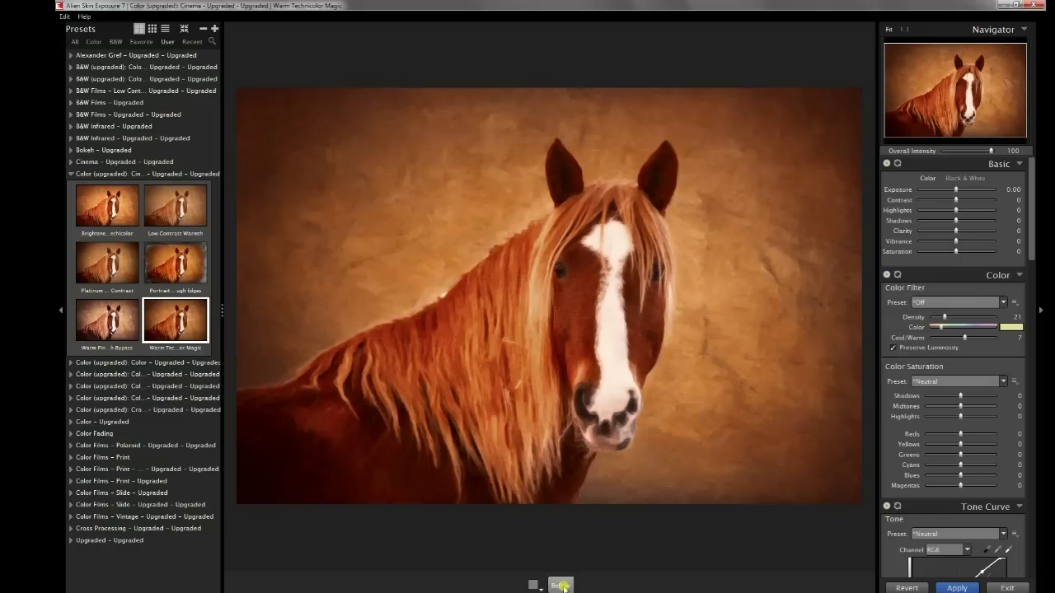
left_click(560, 585)
left_click(560, 586)
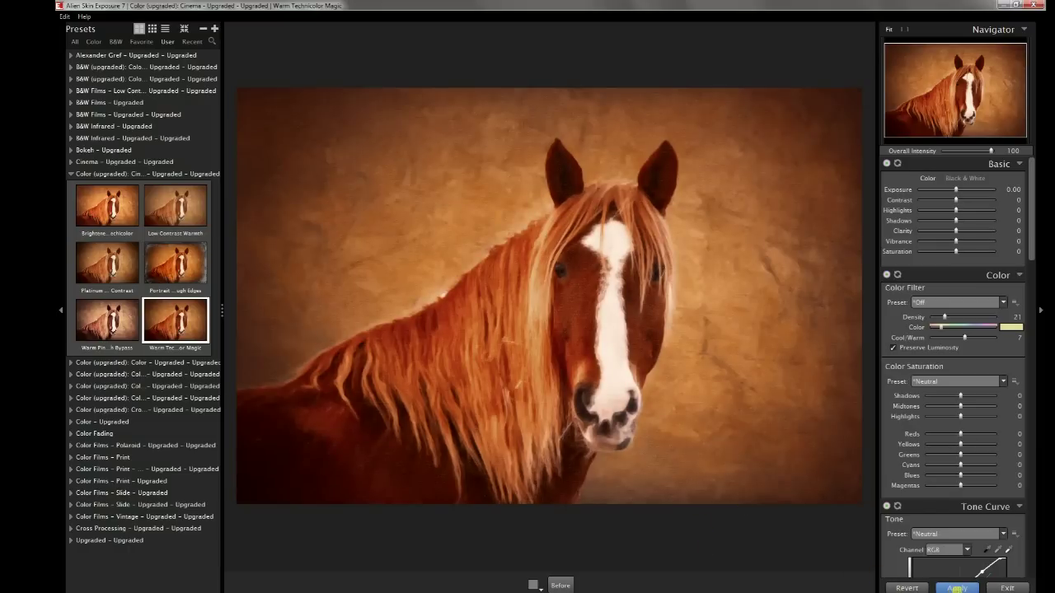
left_click(956, 588)
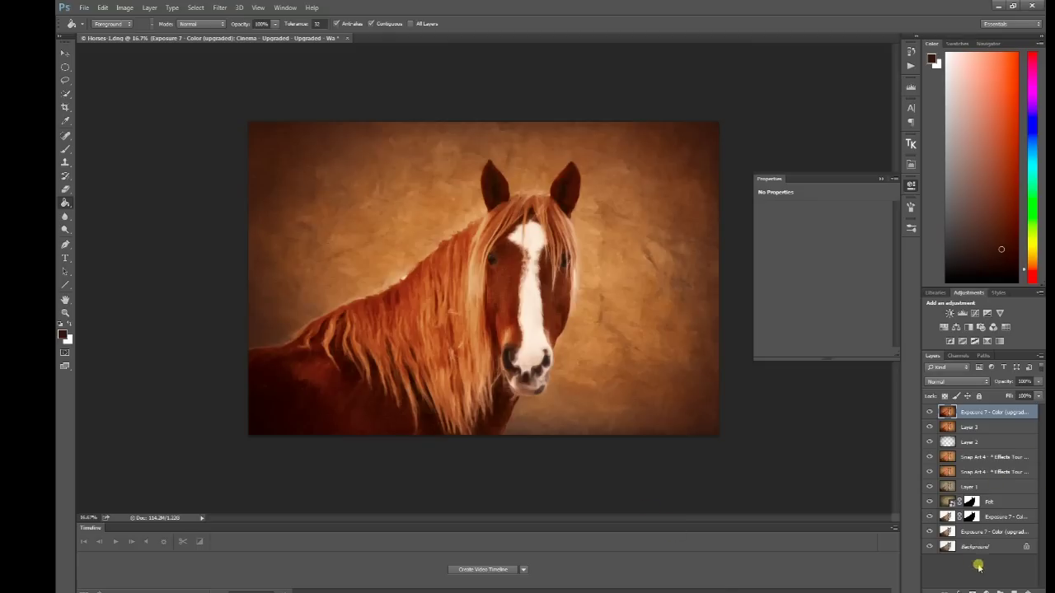
Group all layers above Background into Group 1 and toggle it to compare with the original.
left_click(994, 533, "shift")
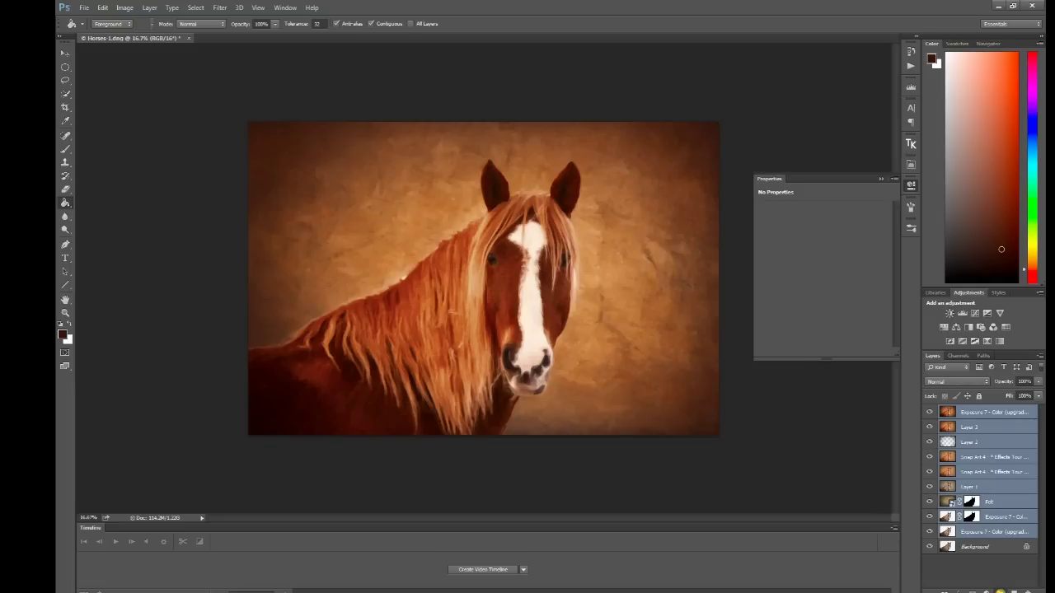
left_click(1000, 590)
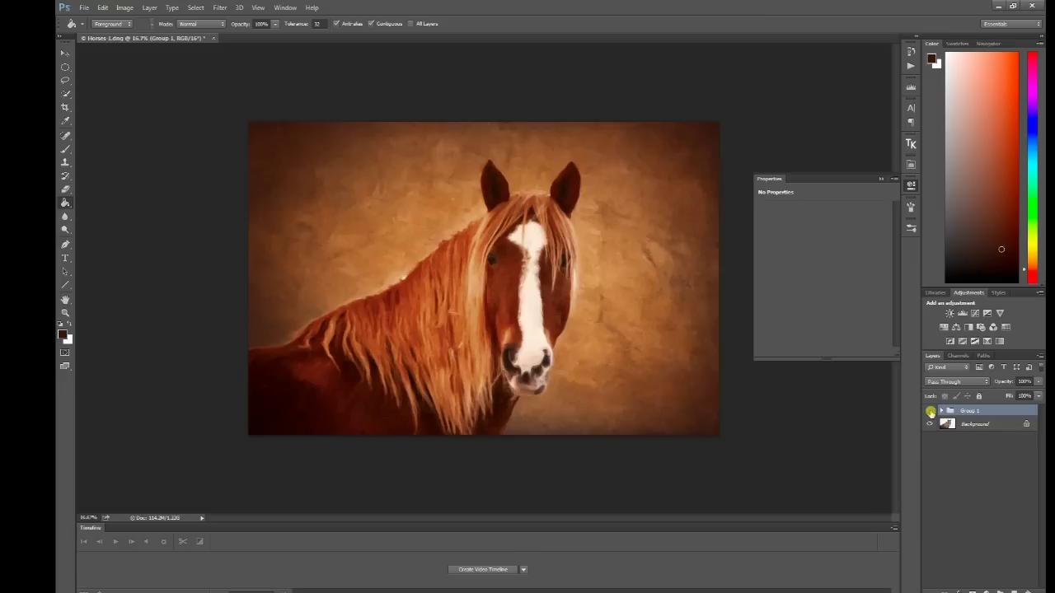
left_click(931, 412)
left_click(930, 412)
left_click(930, 412)
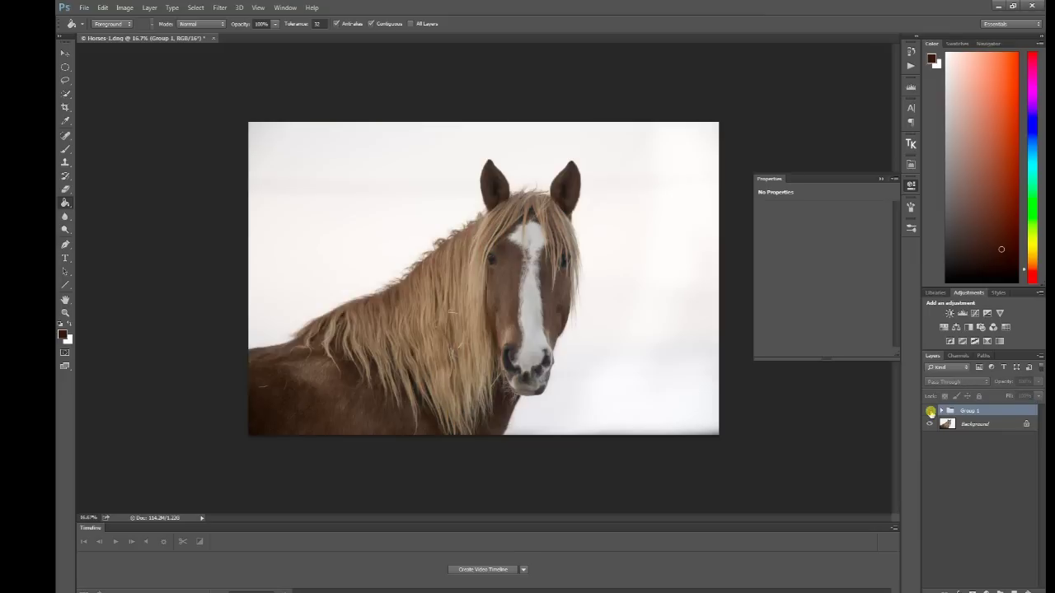
left_click(930, 412)
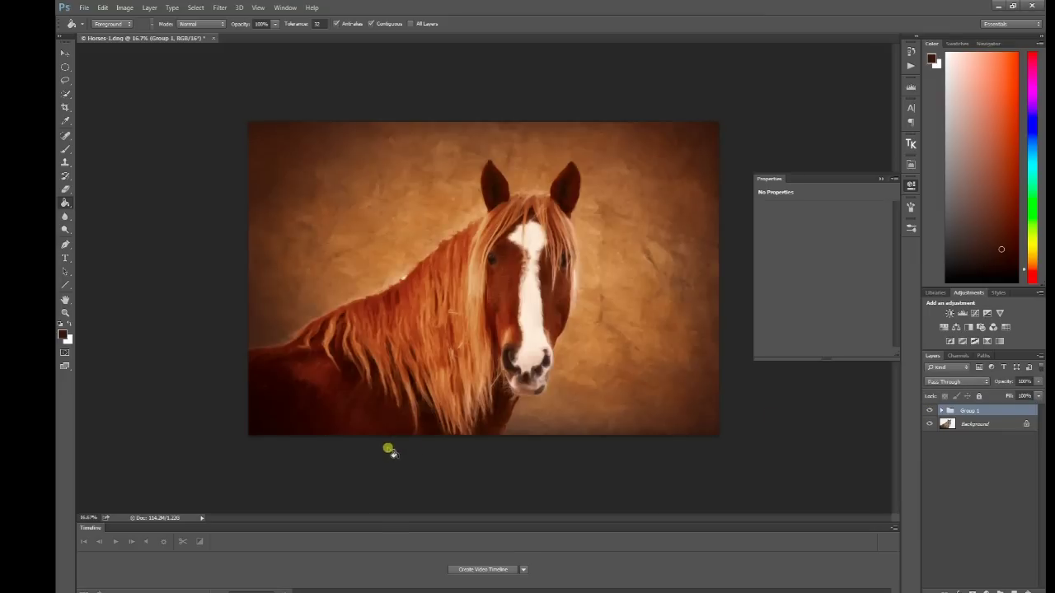